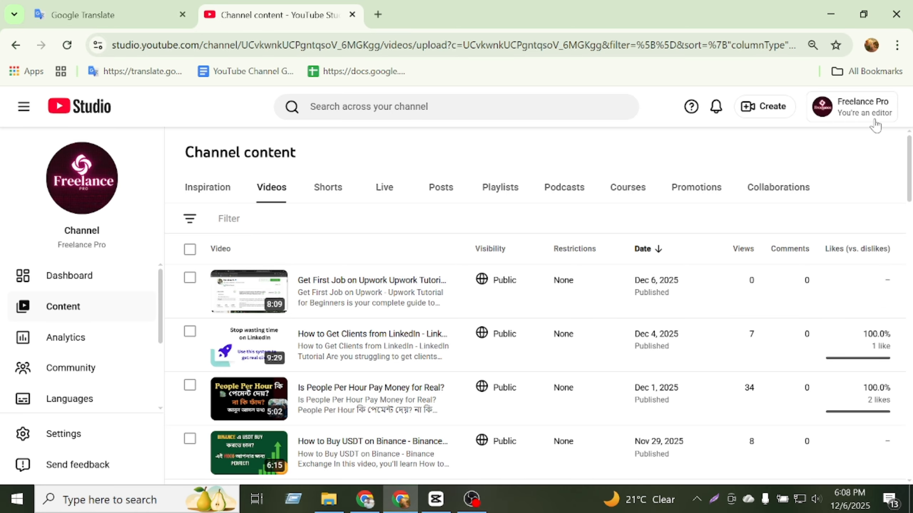
Step: Switch the YouTube Studio account from Freelance Pro to the Dream IT channel
click(767, 108)
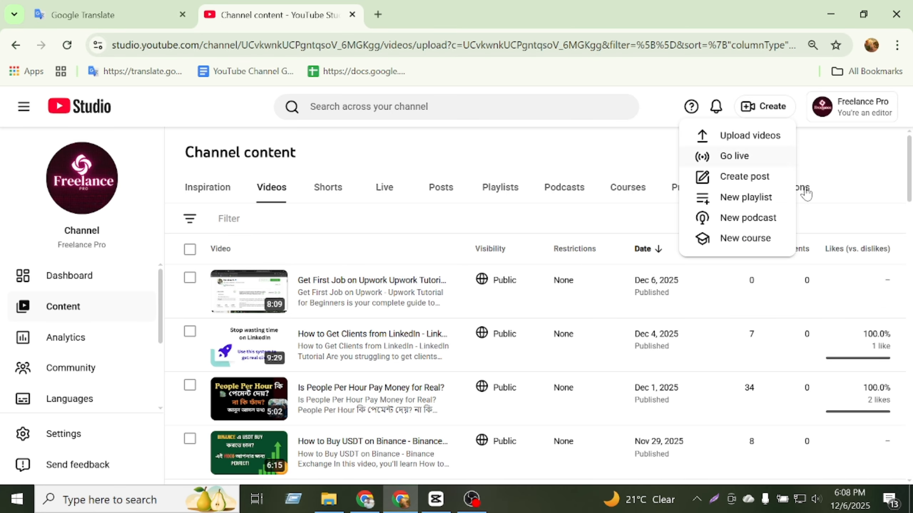
click(825, 103)
click(825, 103)
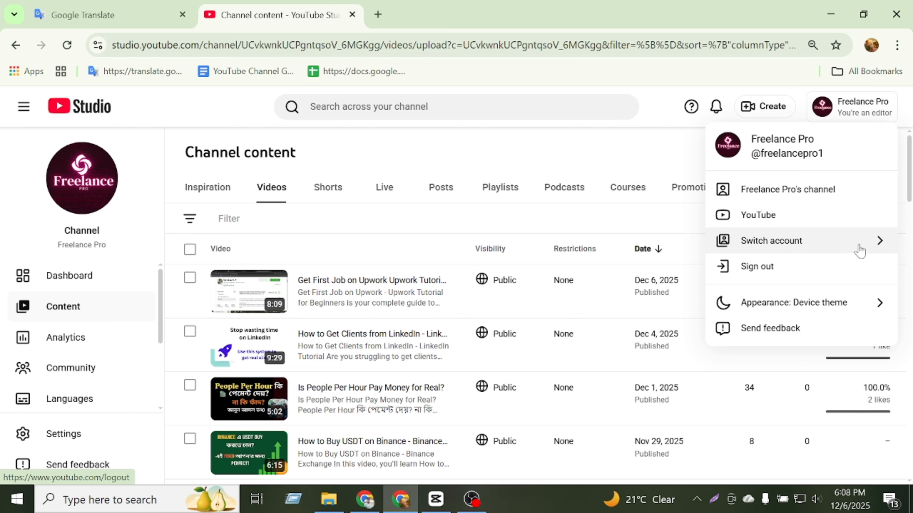
click(859, 248)
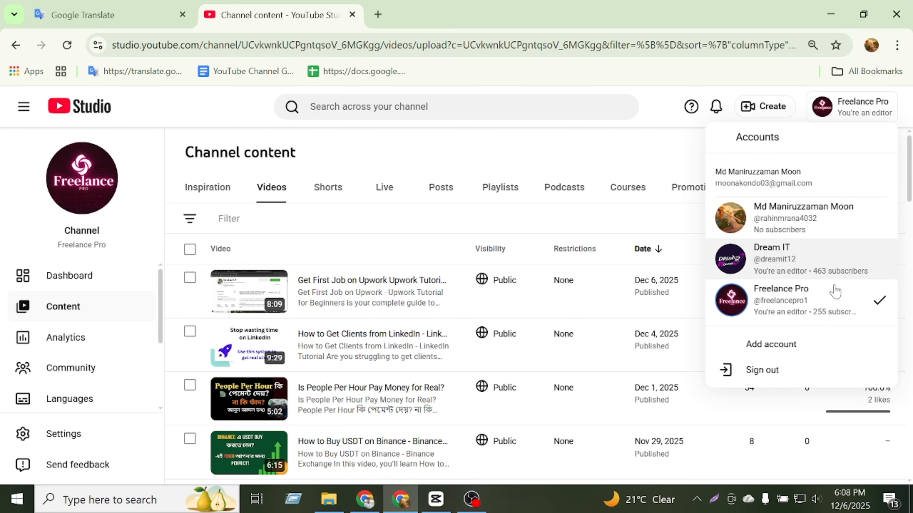
click(815, 267)
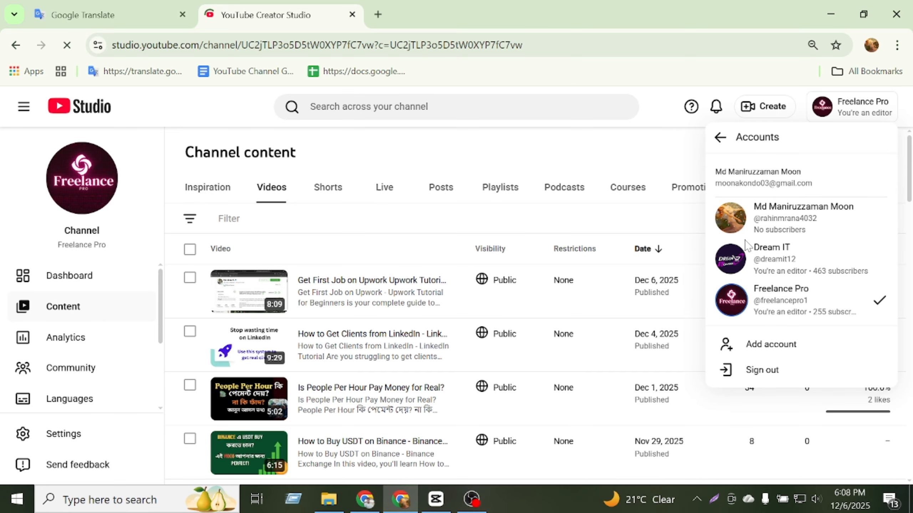
Step: Search Google for "chat gpt" in a new tab, place that tab before the Studio tab, and open chatgpt.com
click(108, 13)
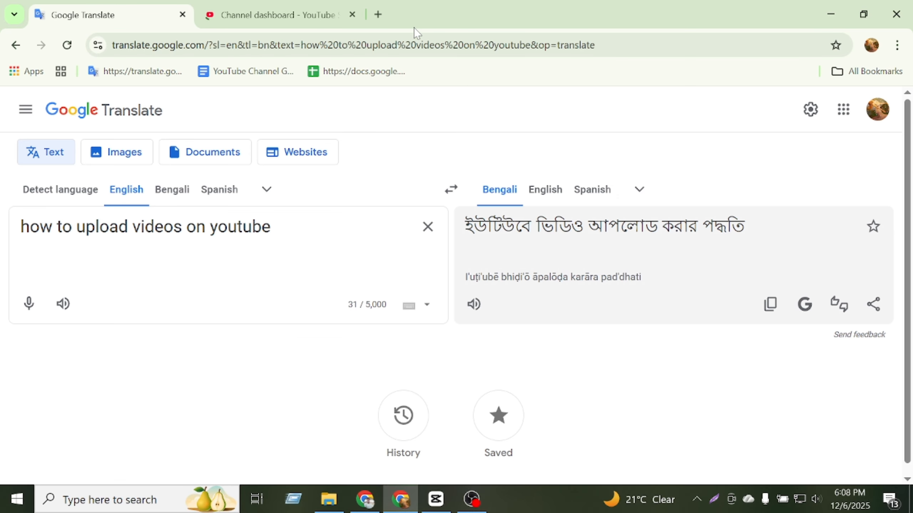
click(378, 14)
text(chat gp)
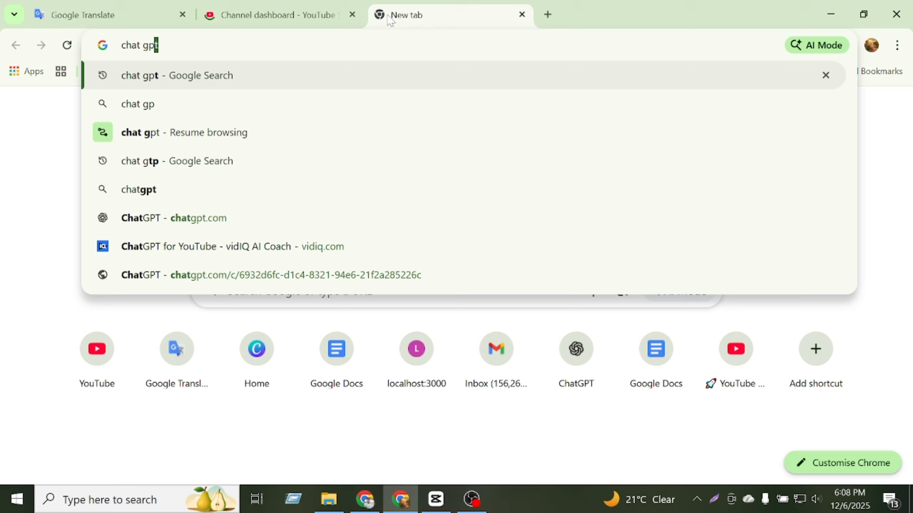
key(Return)
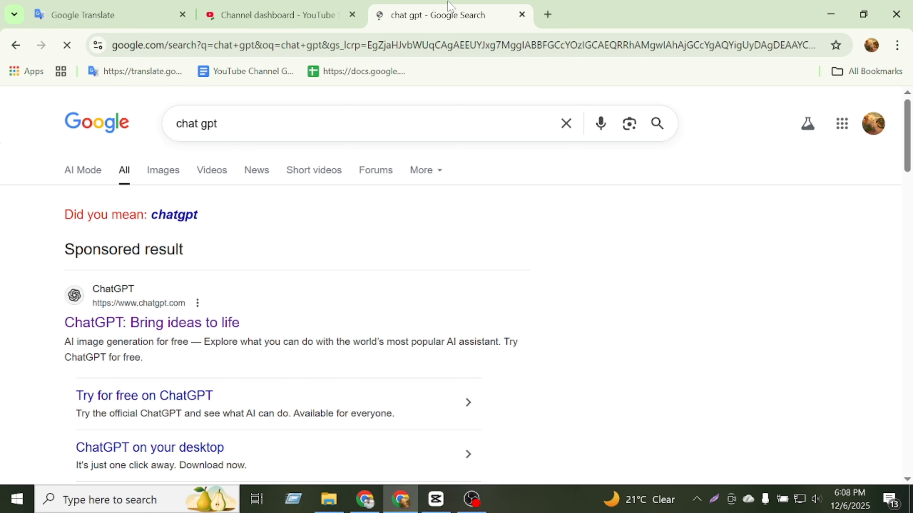
drag(450, 11, 252, 3)
scroll(160, 408, down, 3)
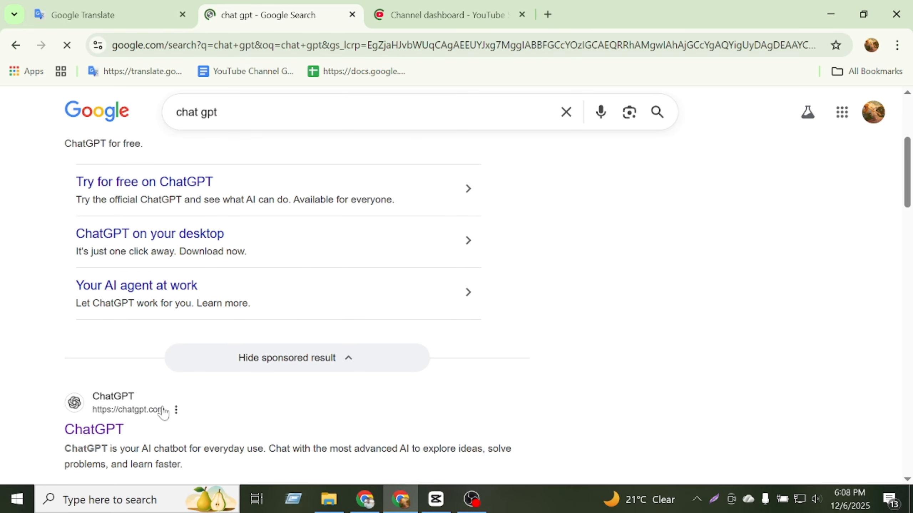
click(116, 430)
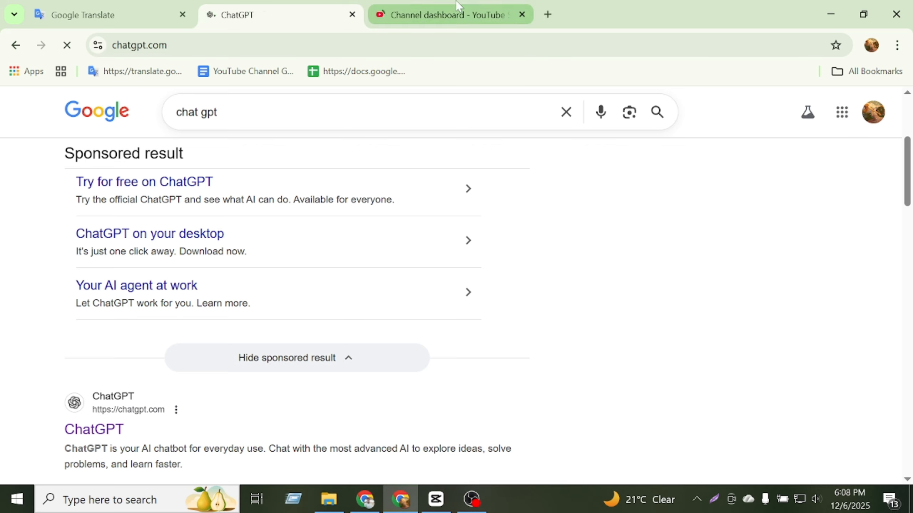
Step: Return to the Dream IT channel dashboard in YouTube Studio
click(446, 15)
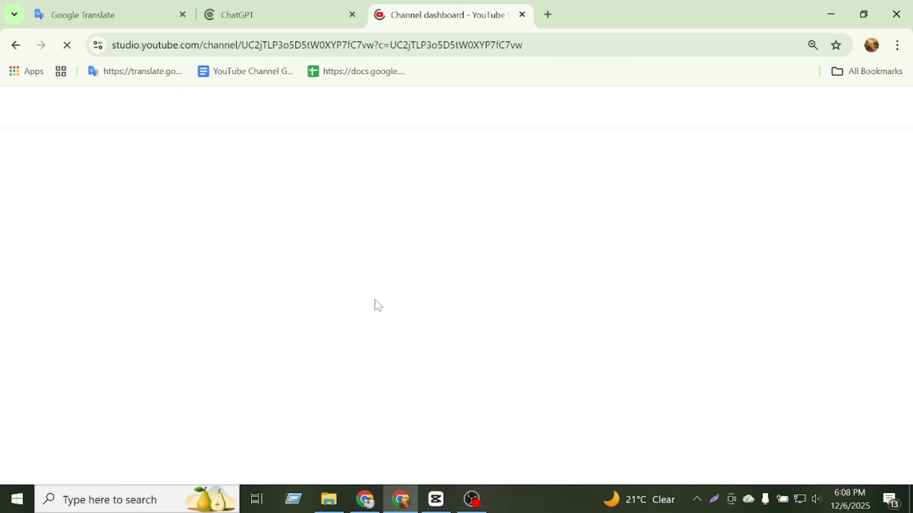
click(287, 7)
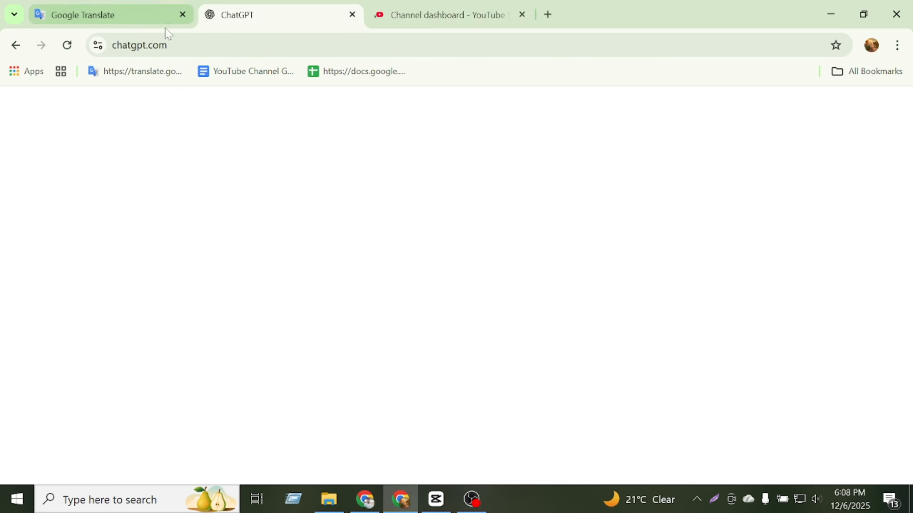
click(113, 6)
key(ctrl+a)
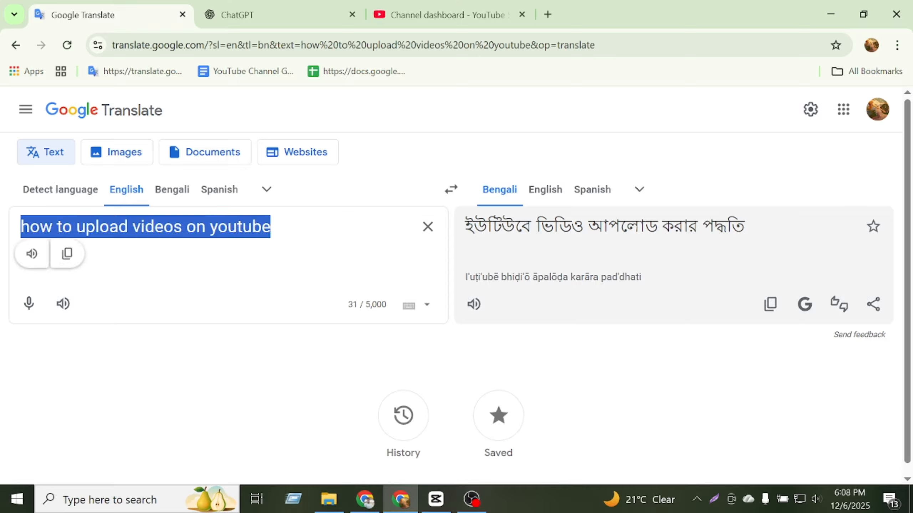
click(304, 241)
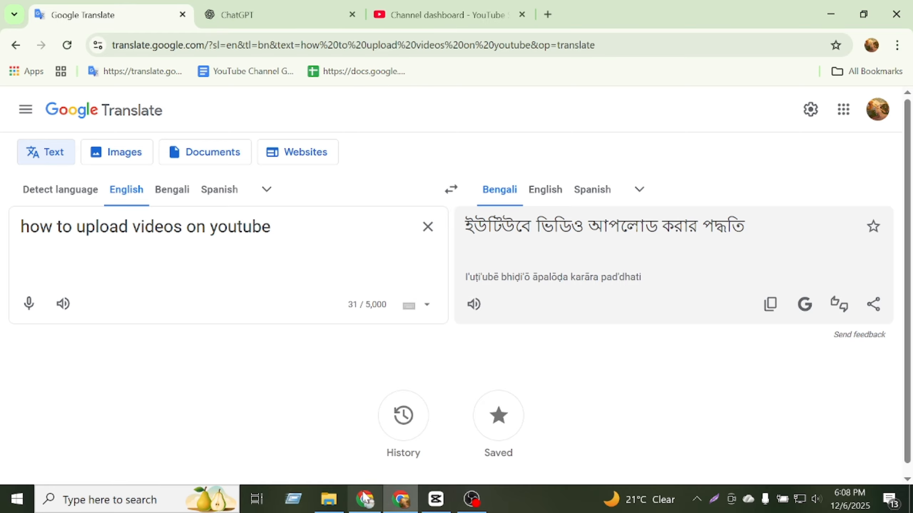
click(310, 8)
click(417, 10)
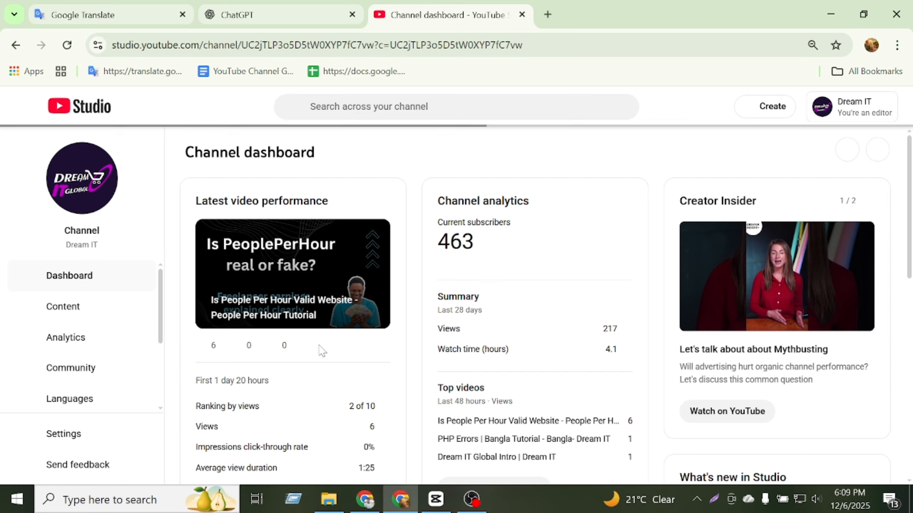
middle_click(79, 306)
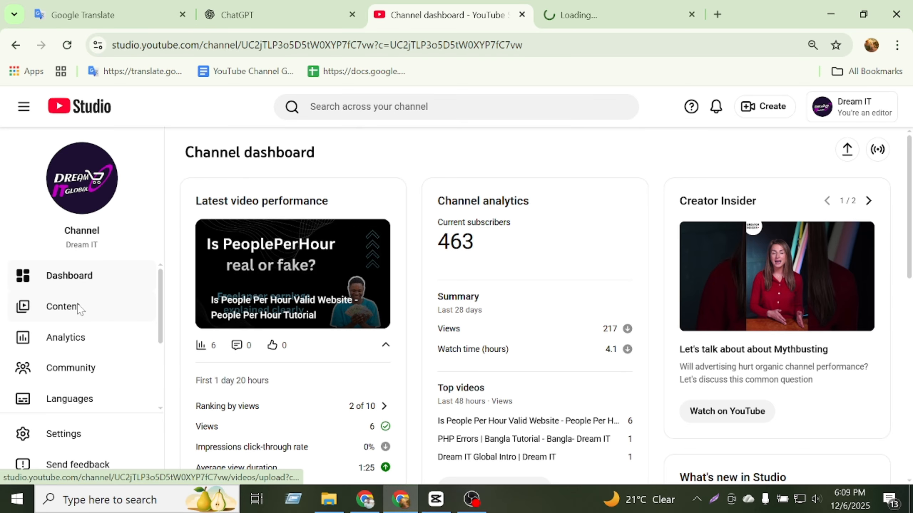
middle_click(77, 307)
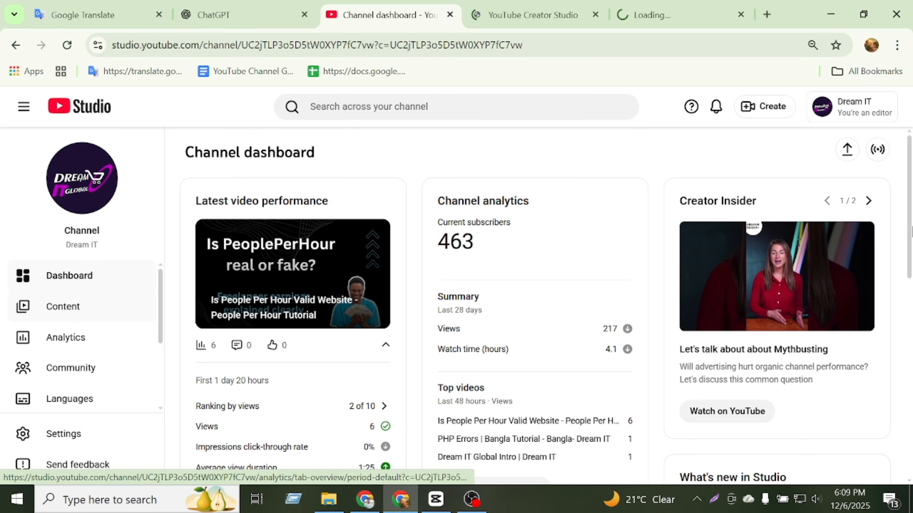
click(566, 12)
middle_click(498, 18)
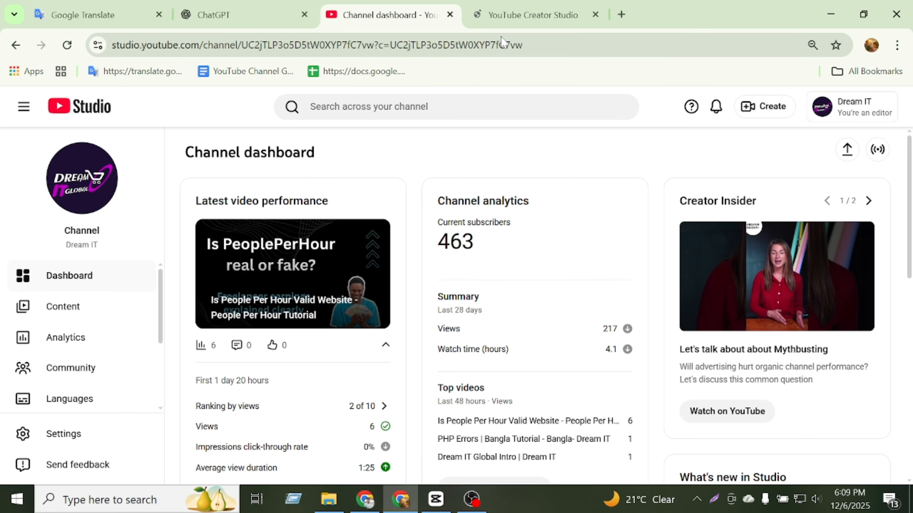
click(521, 12)
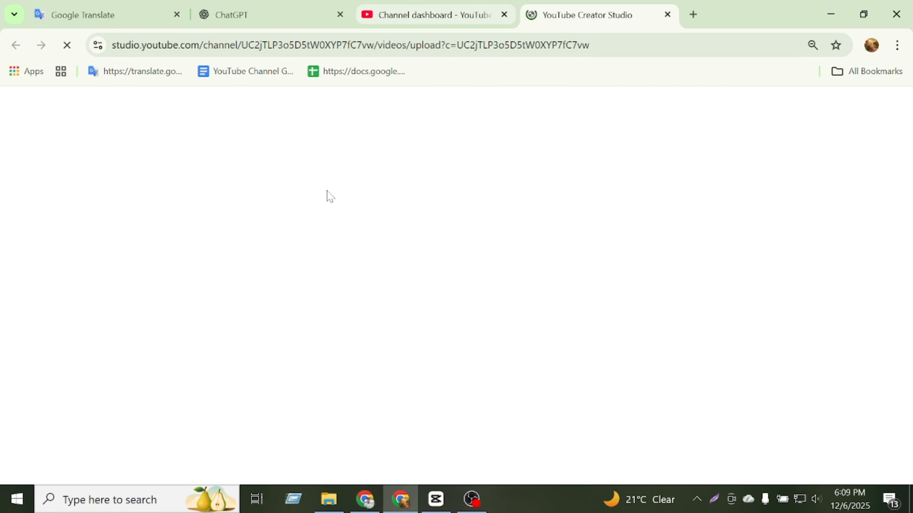
middle_click(613, 20)
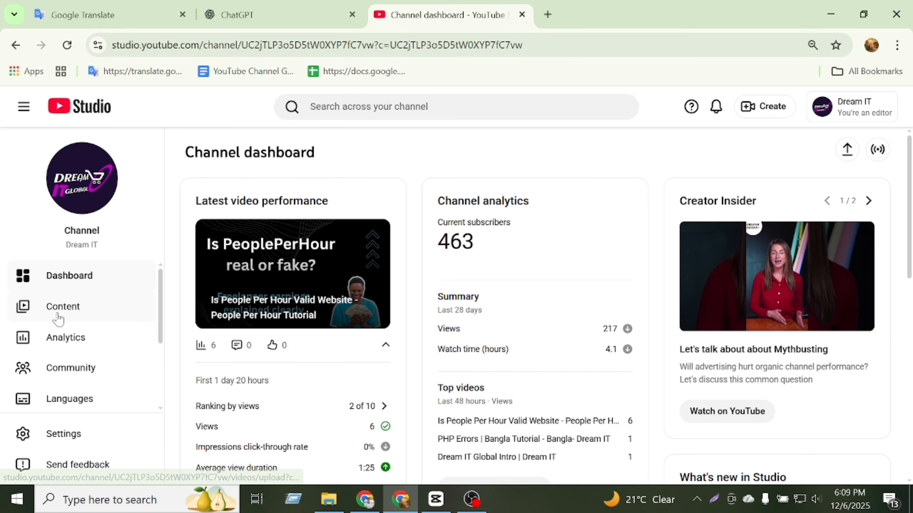
Step: Start a video upload and select "BD Jobs Job Apply - BD Jobs Job Search.mp4" from the Desktop
click(766, 112)
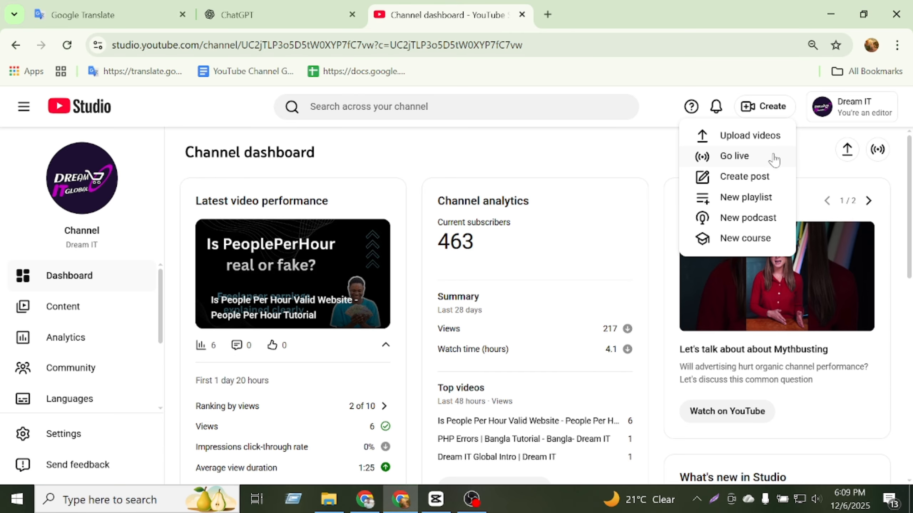
click(747, 136)
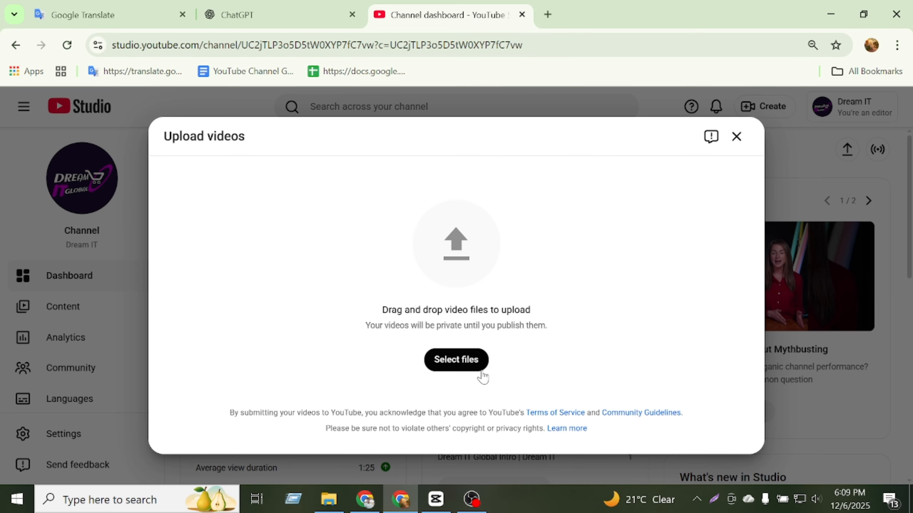
click(455, 364)
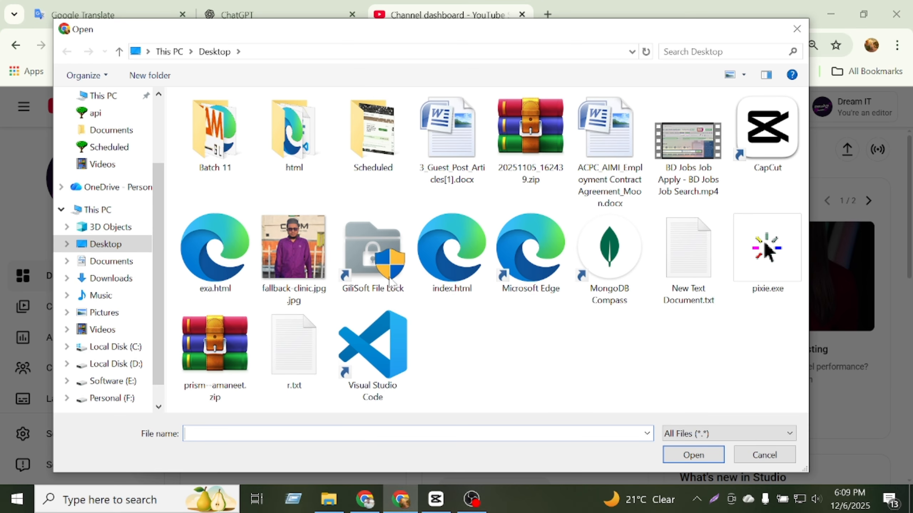
click(693, 187)
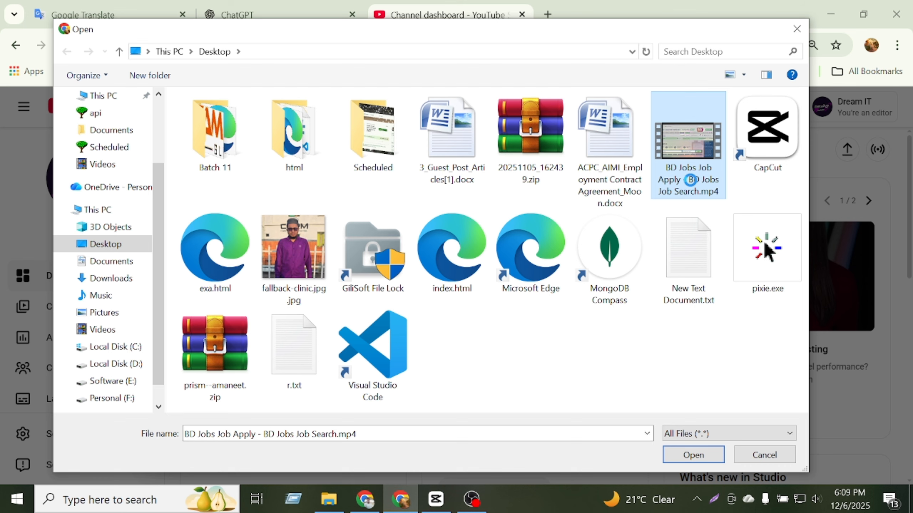
Step: Copy the selected video's file name without its extension and upload the file
right_click(690, 180)
click(608, 453)
key(ctrl+c)
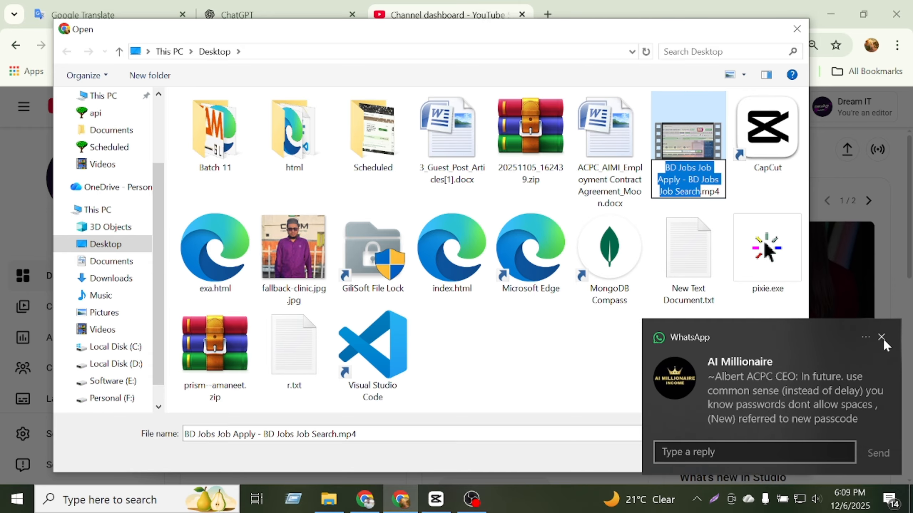
click(881, 338)
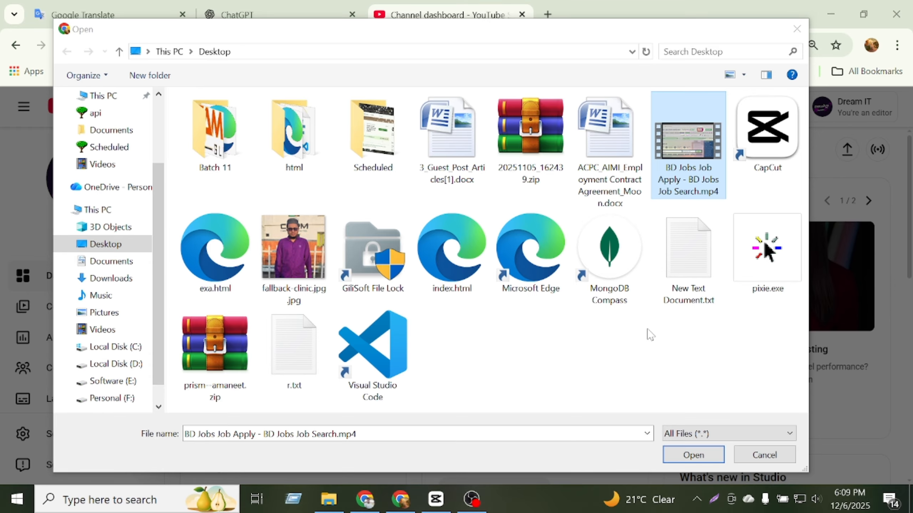
click(693, 455)
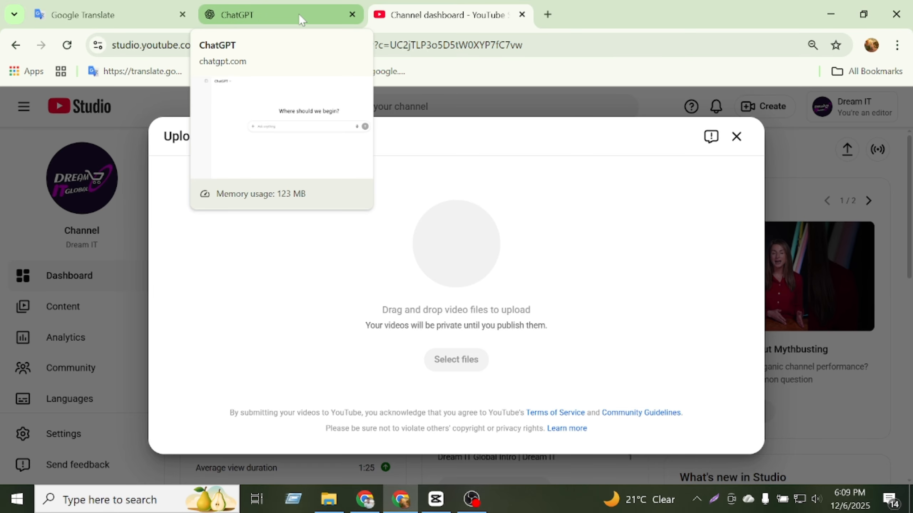
Step: Replace the default video title with the copied text "BD Jobs Job Apply - BD Jobs Job Search"
click(374, 288)
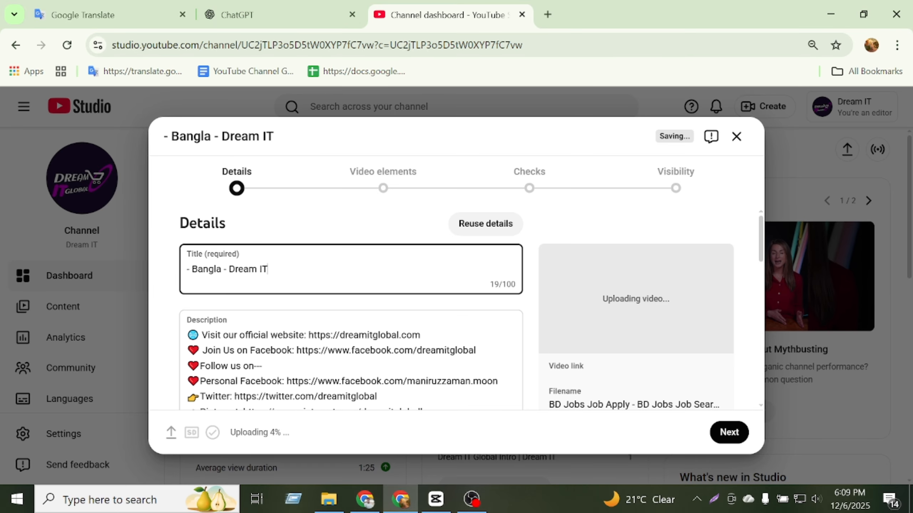
key(ctrl+a)
key(ctrl+v)
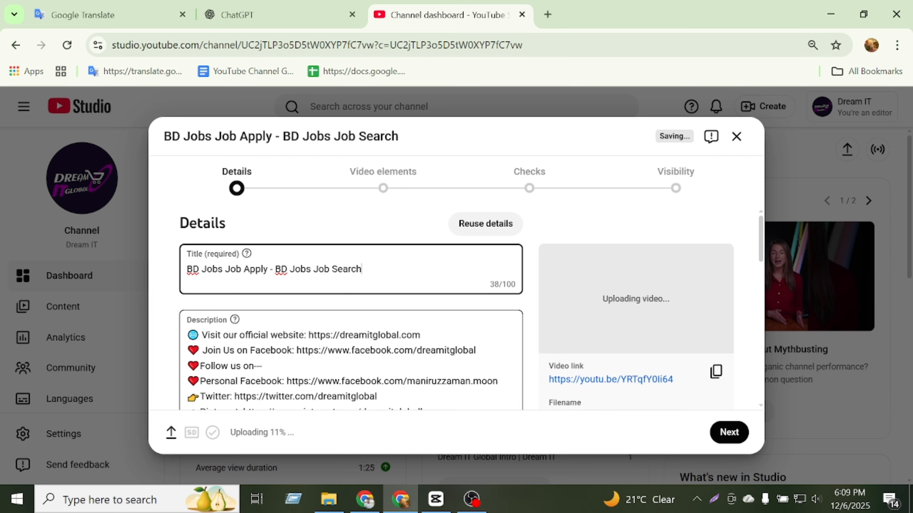
Step: Insert "BD Jobs Job Apply - BD Jobs Job Search" at the start of the description, followed by a blank line
click(188, 335)
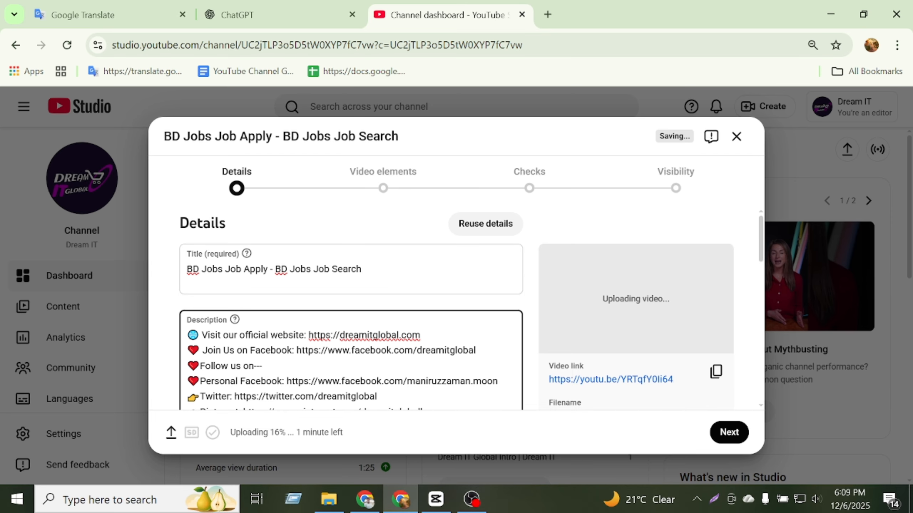
key(Return)
key(Return)
key(ctrl+v)
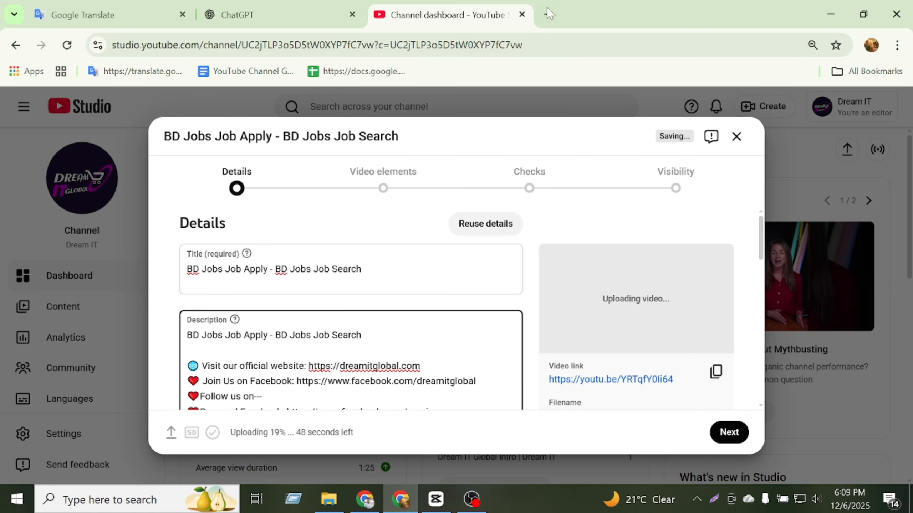
Step: Open the bookmarked YouTube Channel Growth document in a new tab and enter "BD Jobs Job Apply - BD Jobs Job Search" in the ChatGPT prompt
click(547, 12)
click(270, 72)
click(277, 16)
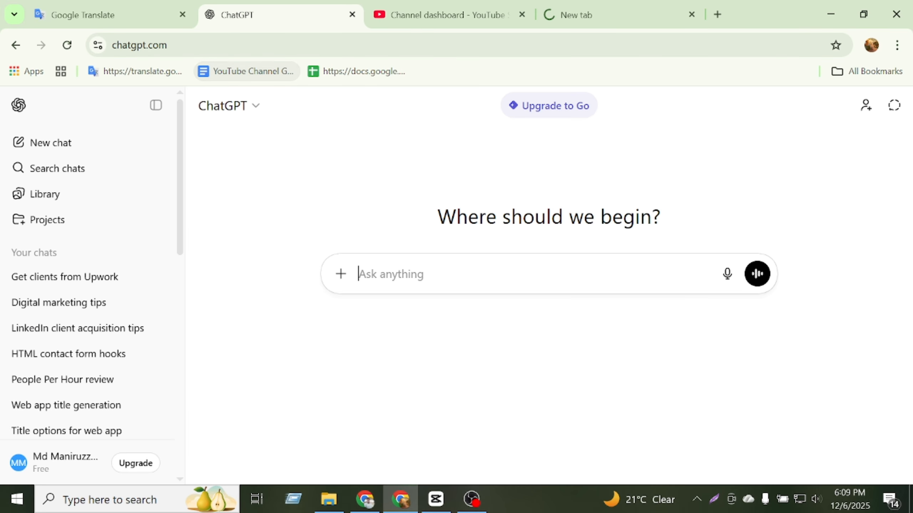
key(ctrl+v)
key(shift+Return)
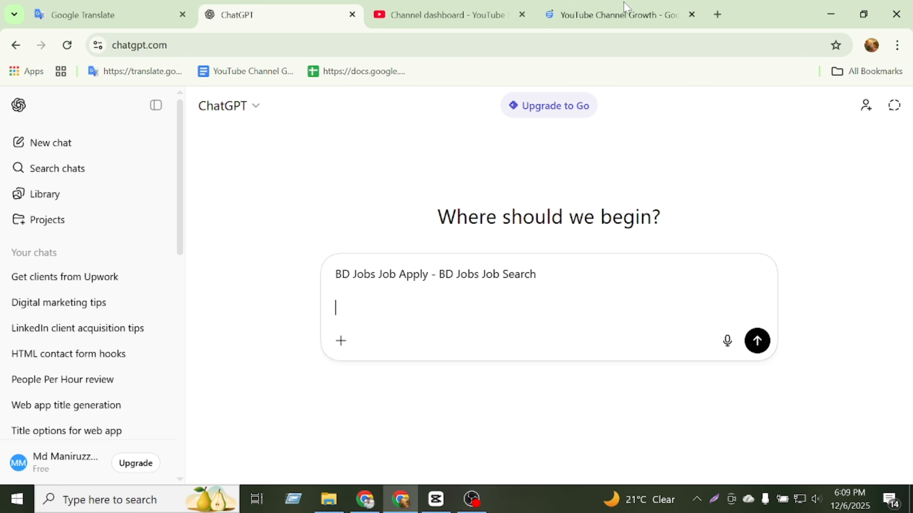
Step: Copy the blue prompt requesting a 100-150 word video description, hashtags and tags from the YouTube Channel Growth document
click(611, 11)
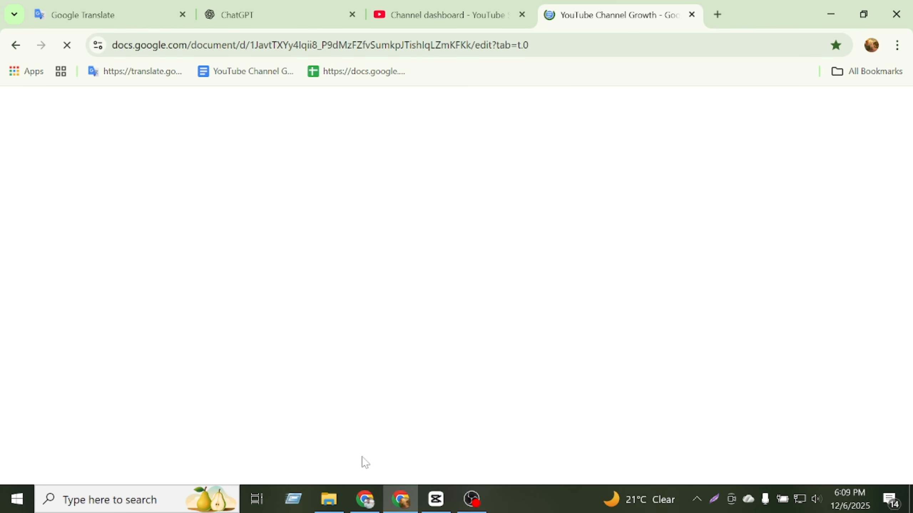
scroll(370, 460, down, 15)
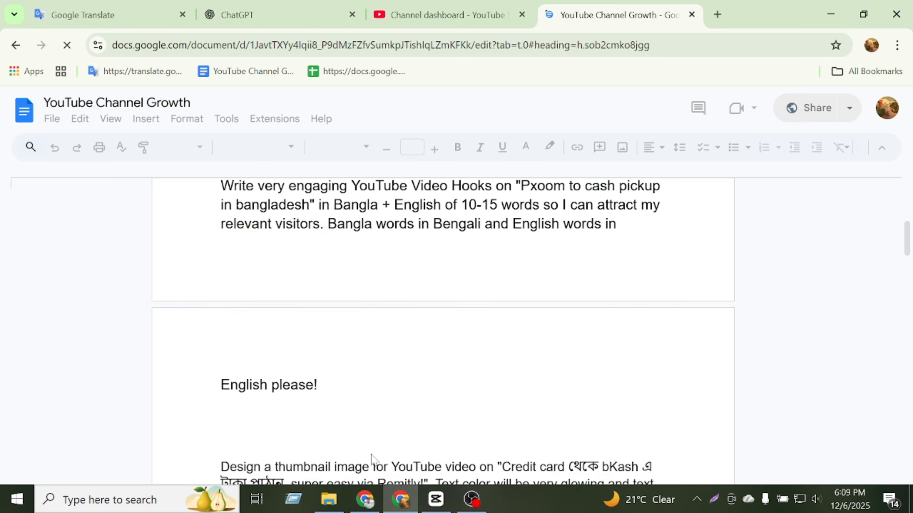
scroll(372, 458, down, 8)
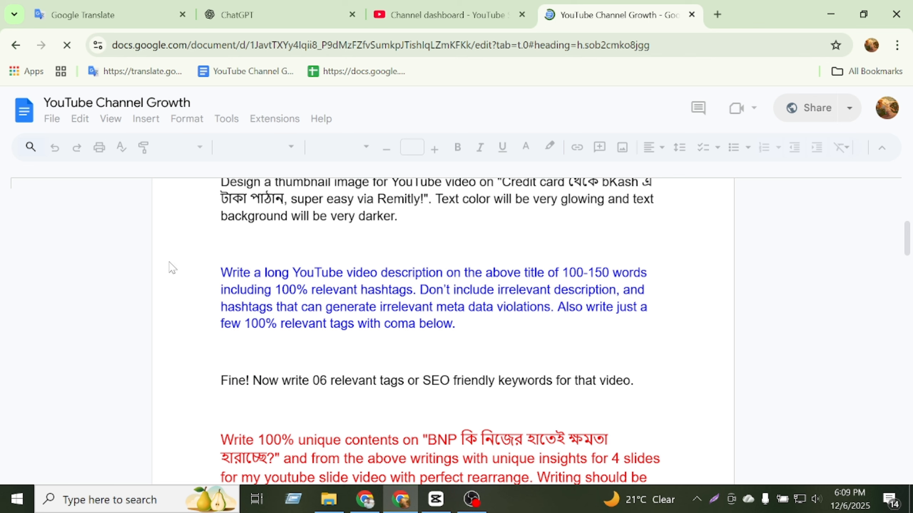
drag(218, 271, 246, 277)
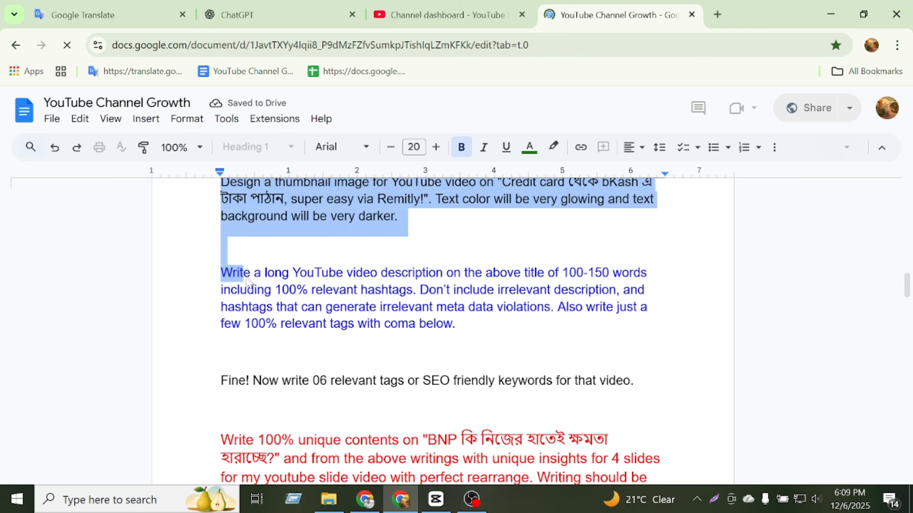
click(422, 307)
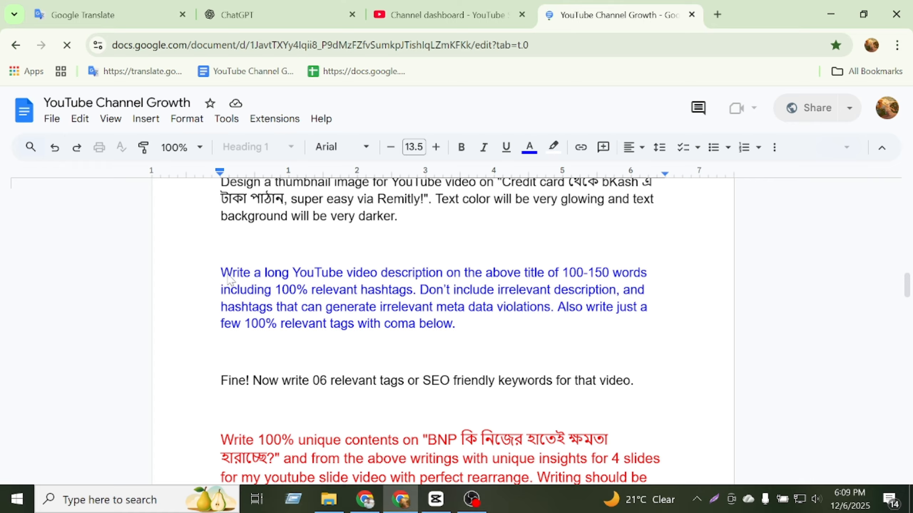
drag(232, 274, 461, 326)
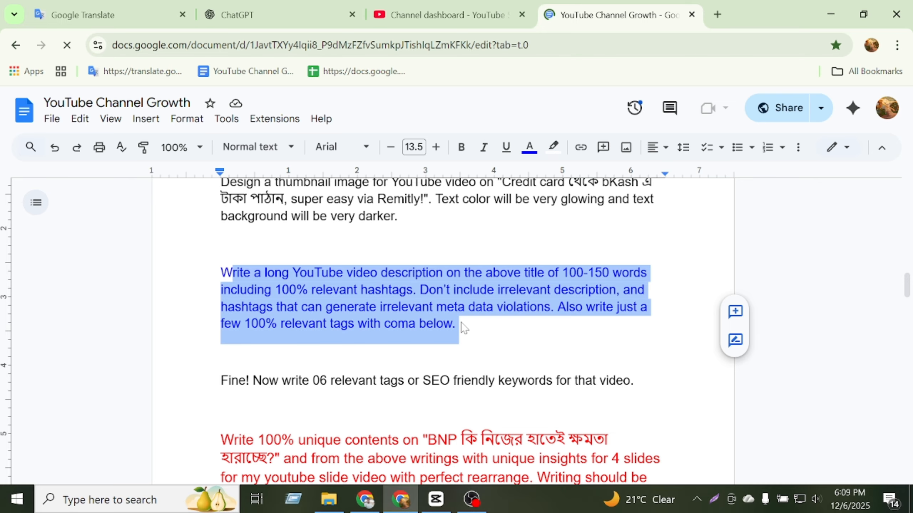
Step: Add the copied description prompt below the video title in the ChatGPT message and send it
click(267, 3)
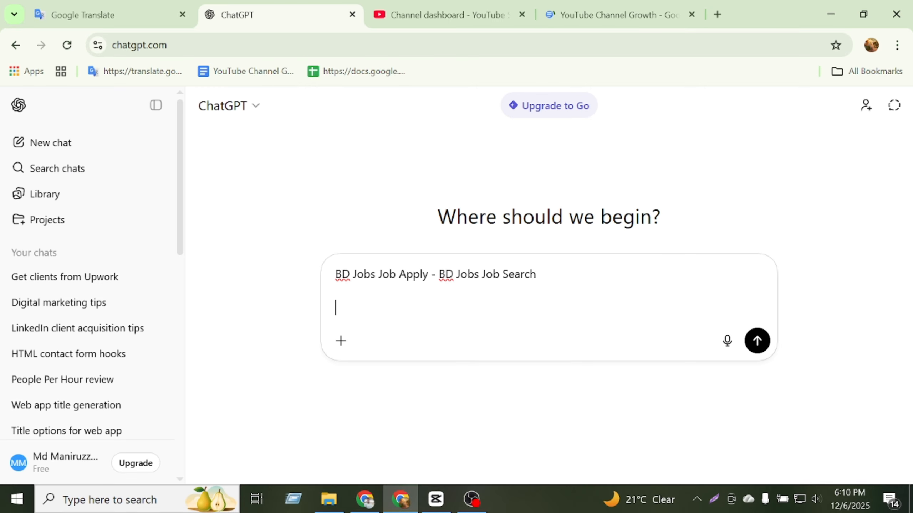
text(Write a long YouTube video description on the above title of 100-150 words including 100% relevant hashtags. Don’t include irrelevant description, and hashtags that can generate irrelevant meta data violations. Also write just a few 100% relevant tags with coma below.)
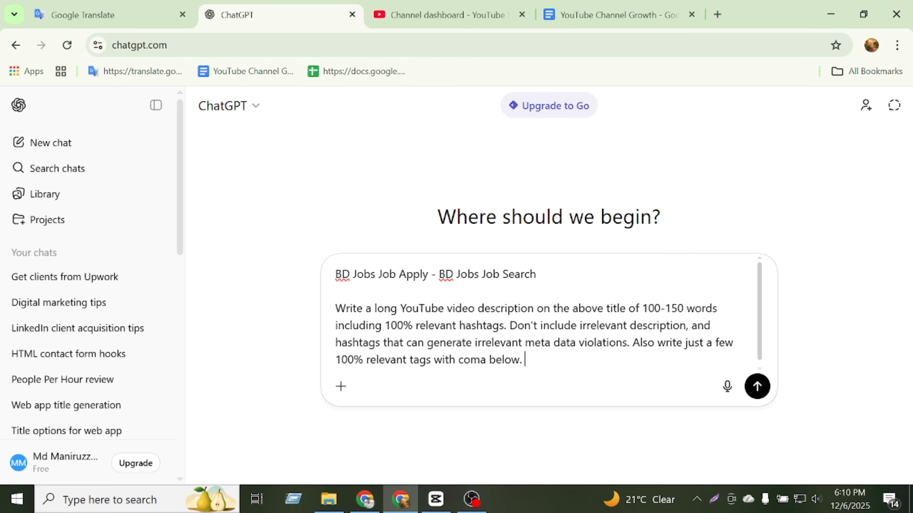
drag(537, 274, 335, 274)
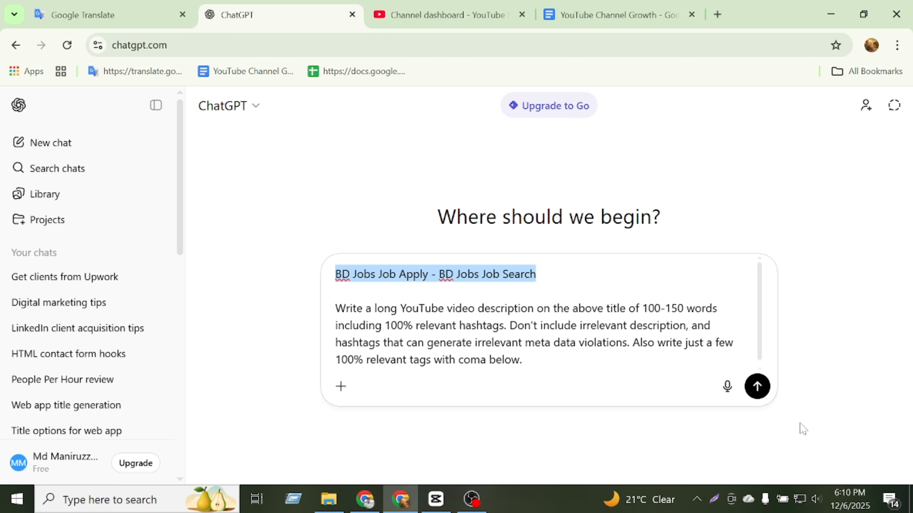
click(757, 386)
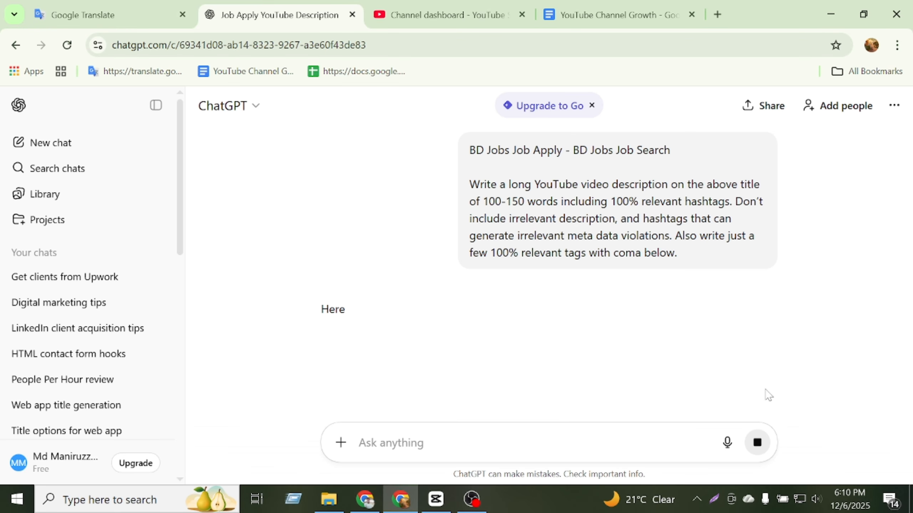
Step: Copy the generated video description together with its hashtags from the ChatGPT reply, leaving out the heading and tags
scroll(431, 266, down, 3)
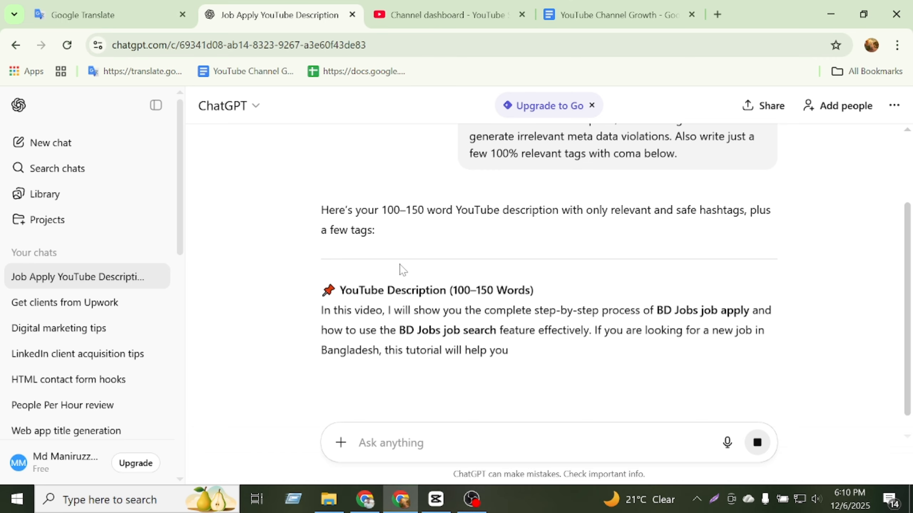
scroll(431, 185, down, 1)
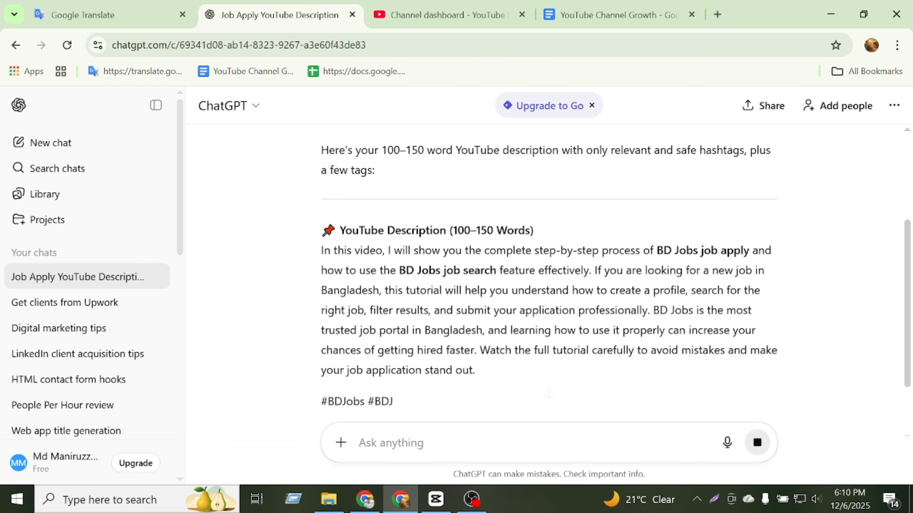
scroll(493, 354, down, 2)
drag(436, 348, 310, 158)
key(ctrl+c)
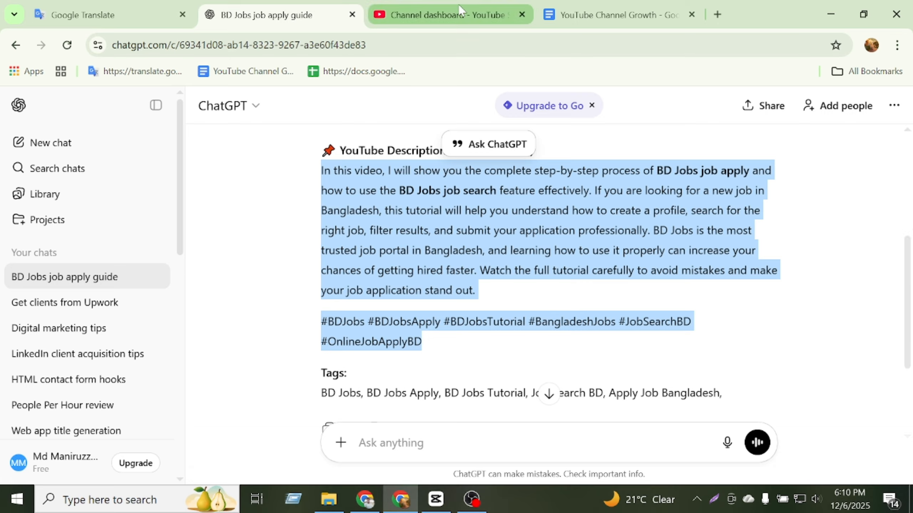
Step: Insert the copied description and hashtags below the title line in the YouTube video description, separated by a blank line
click(453, 14)
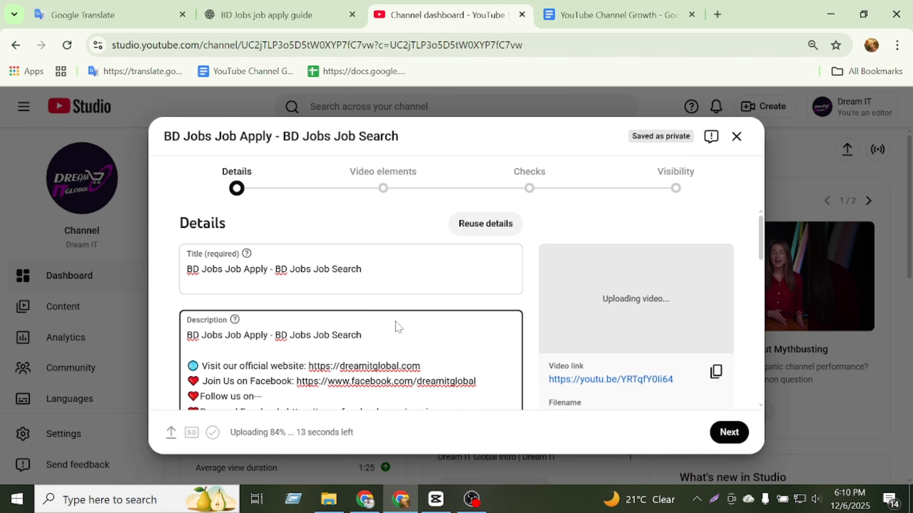
key(Return)
key(Return)
key(ctrl+v)
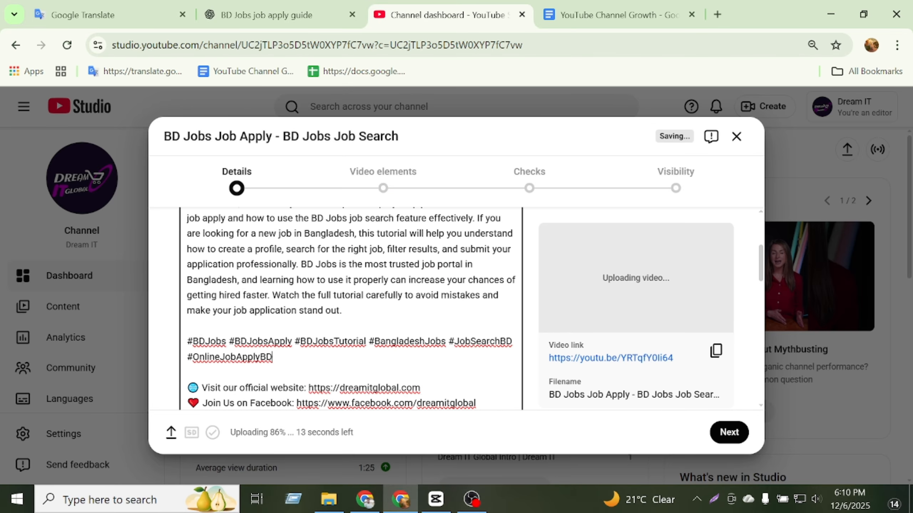
Step: Search the channel's playlists for "Bd", clear the search and close the playlist selection
scroll(341, 378, down, 10)
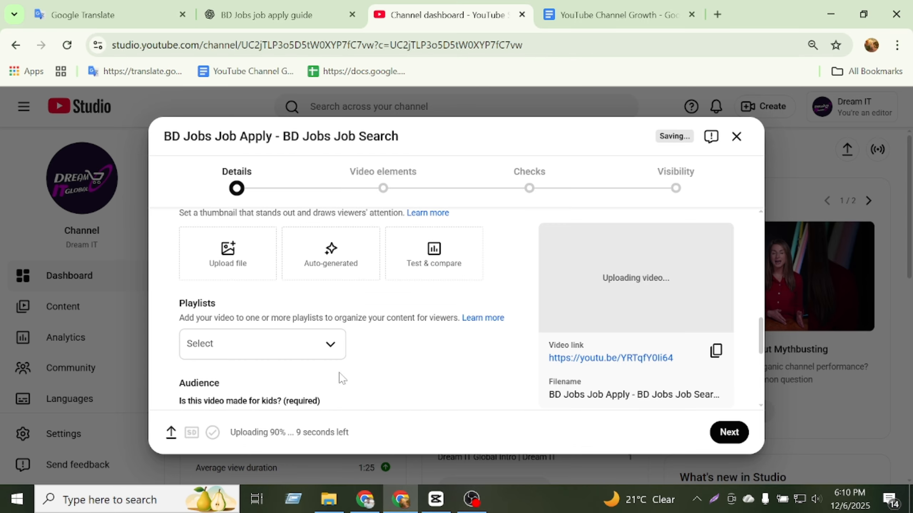
scroll(240, 381, up, 2)
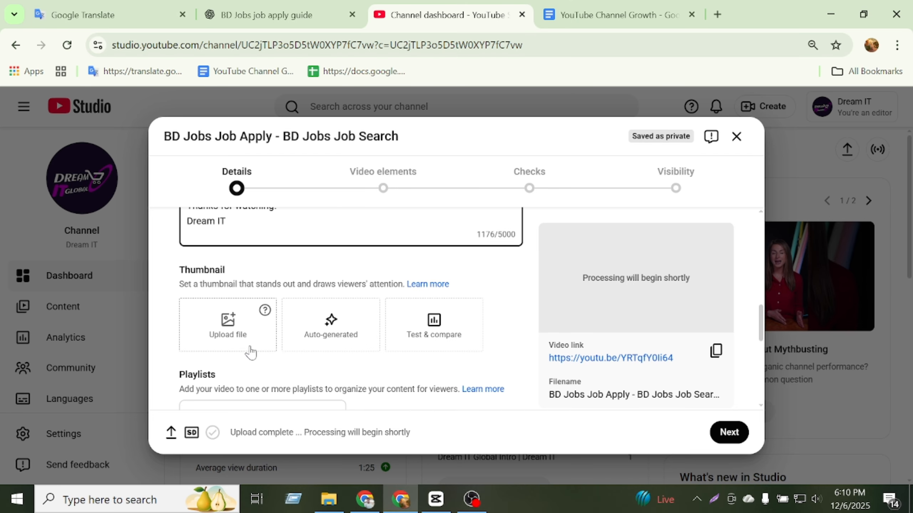
scroll(250, 352, down, 4)
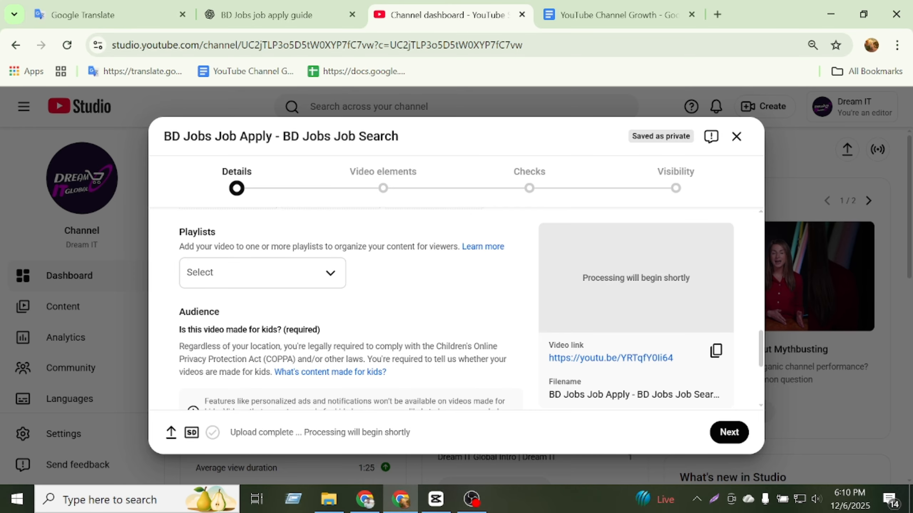
click(253, 284)
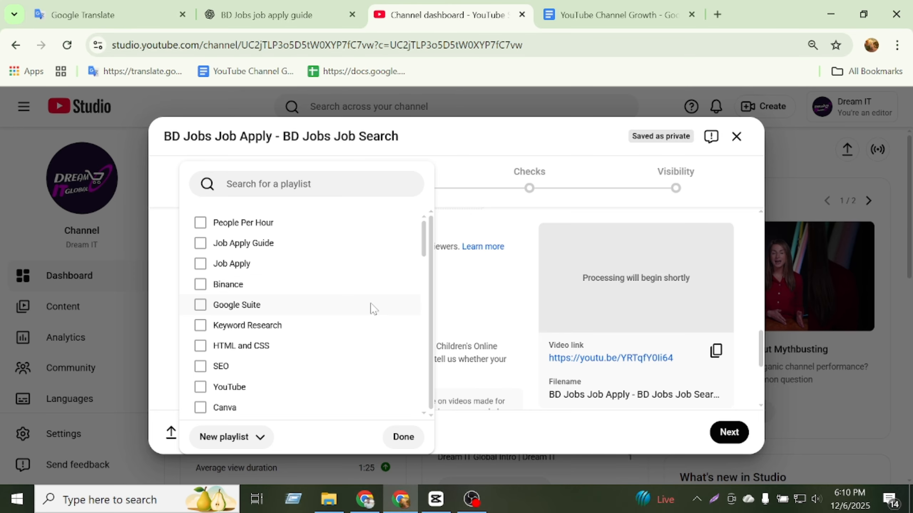
click(316, 184)
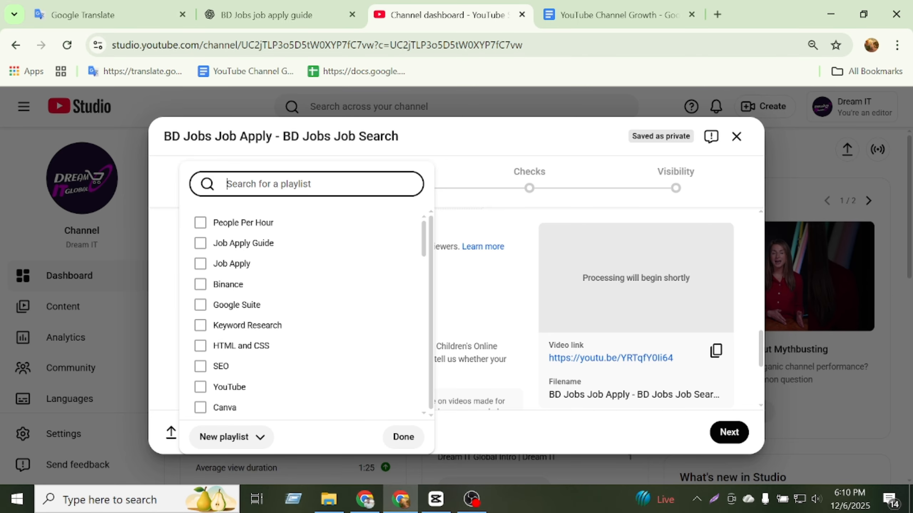
text(Bd)
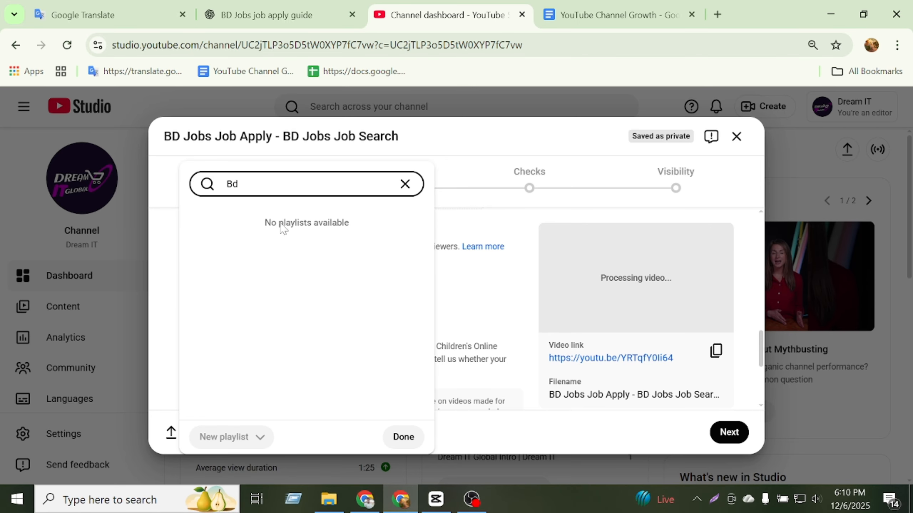
click(404, 183)
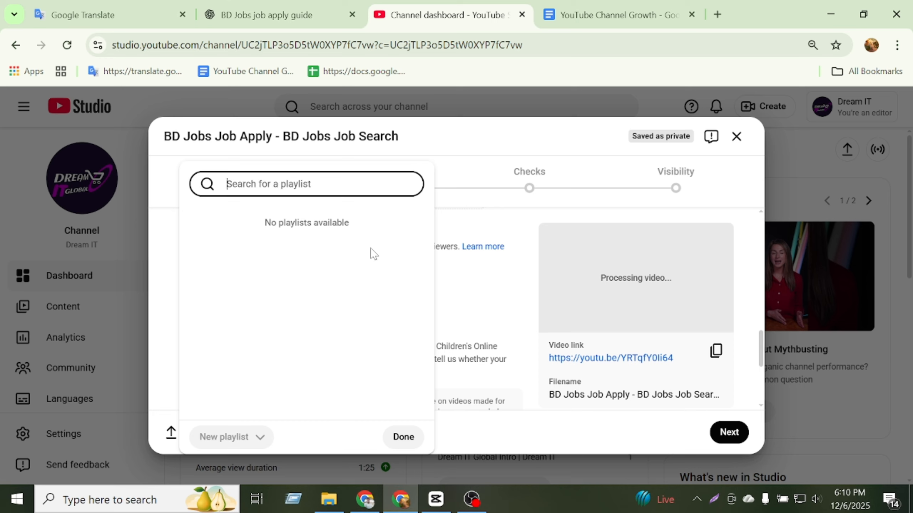
click(403, 436)
Step: Create a new playlist for the video with "BD Jobs" as both its title and description
click(269, 290)
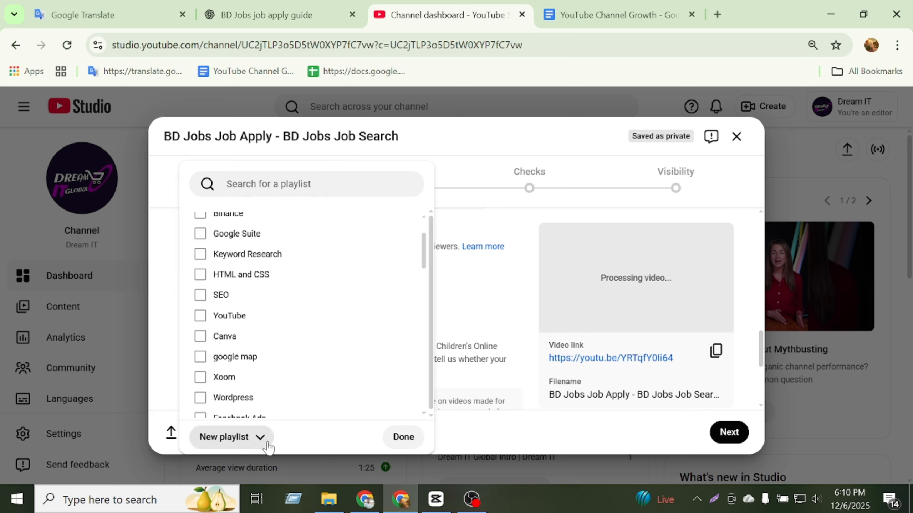
click(265, 443)
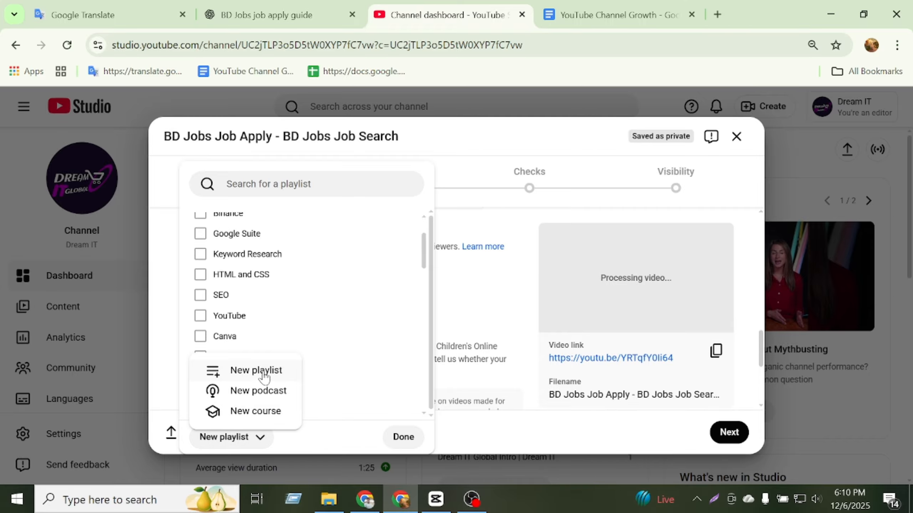
click(277, 372)
click(377, 225)
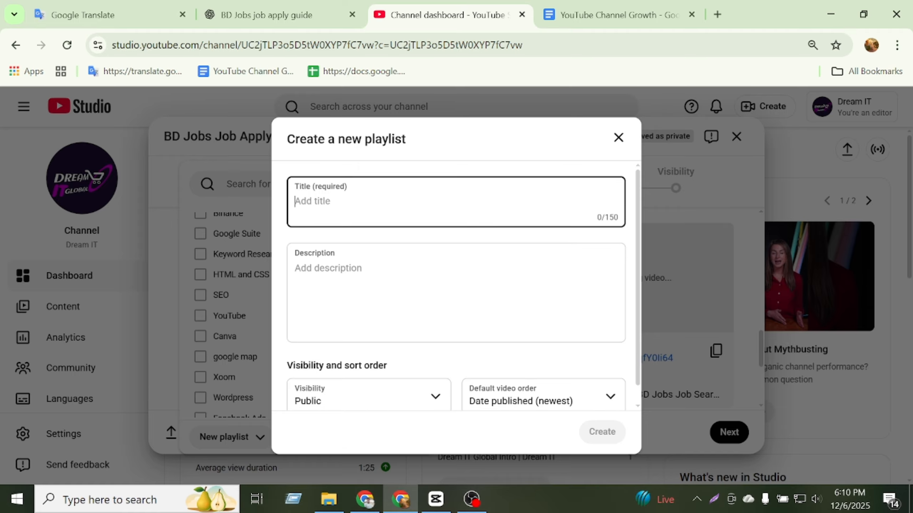
text(BD)
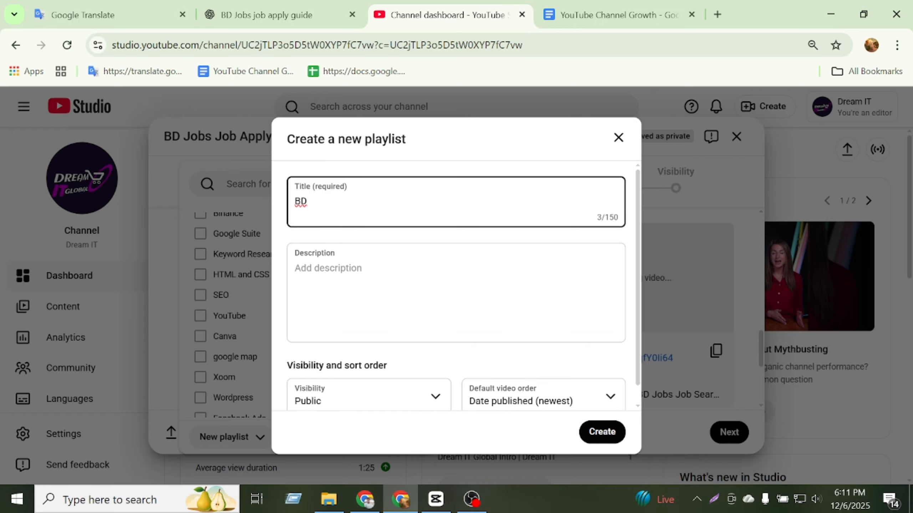
text( Jobs)
key(ctrl+a)
key(ctrl+c)
key(Tab)
key(ctrl+v)
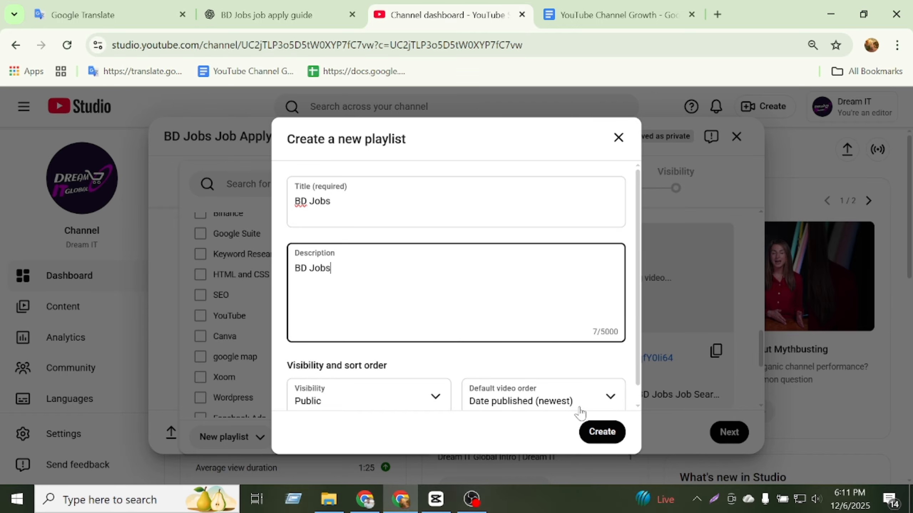
click(602, 433)
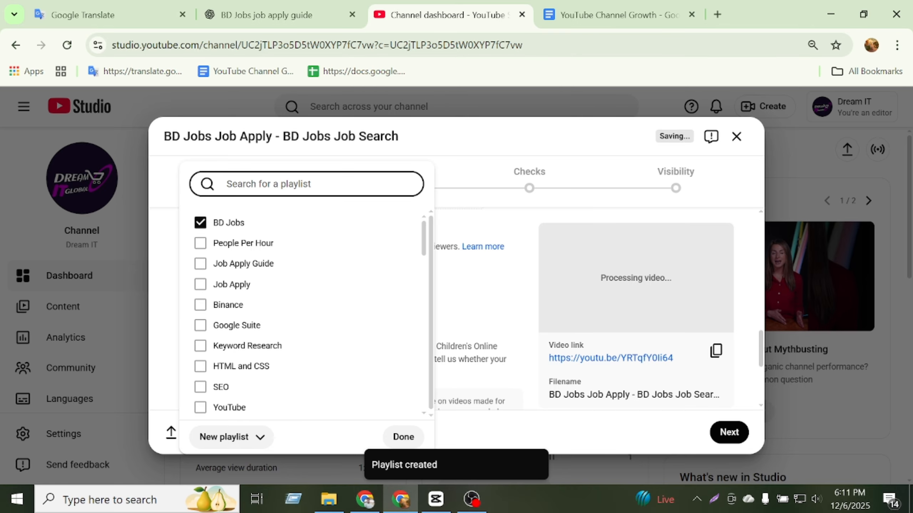
Step: Search the playlists for "job" and add the video to the Job Apply Guide and Job Apply playlists
text(job)
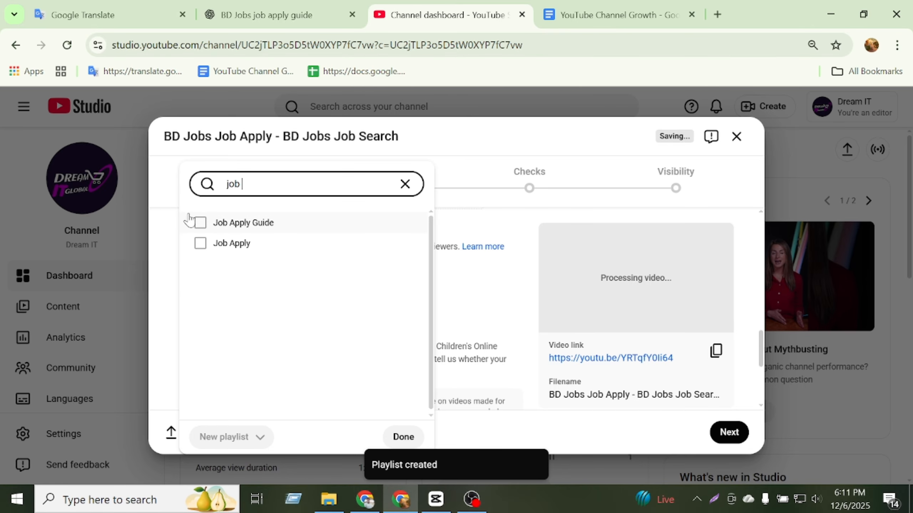
click(200, 223)
click(201, 245)
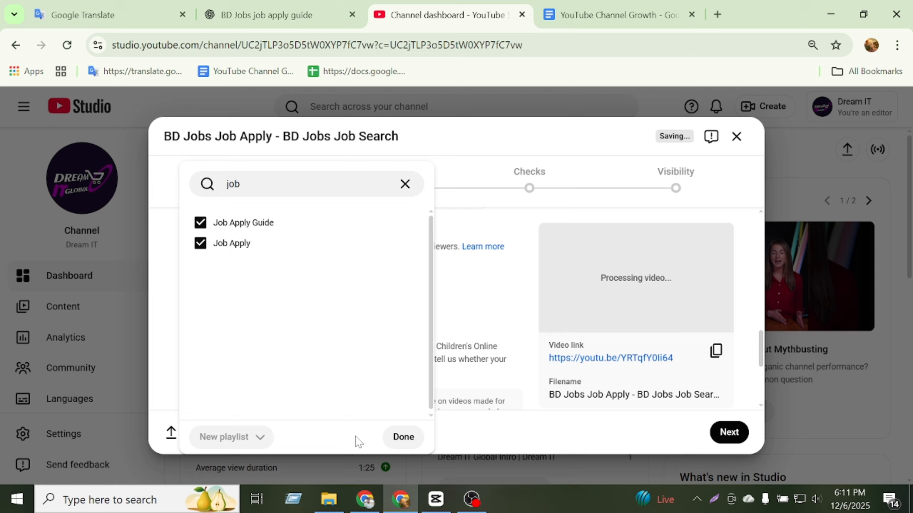
click(407, 450)
Step: Close the playlist selection and expand the additional video details as far as the tags section
scroll(373, 328, down, 5)
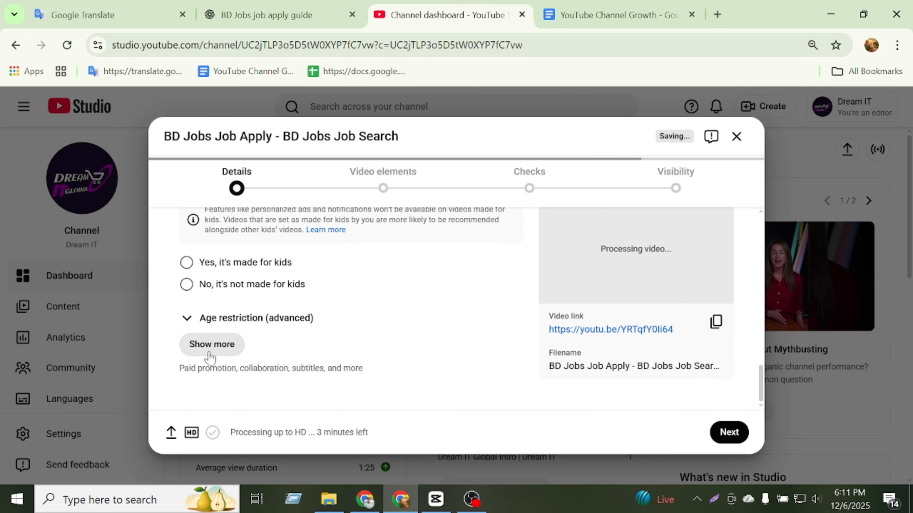
click(209, 353)
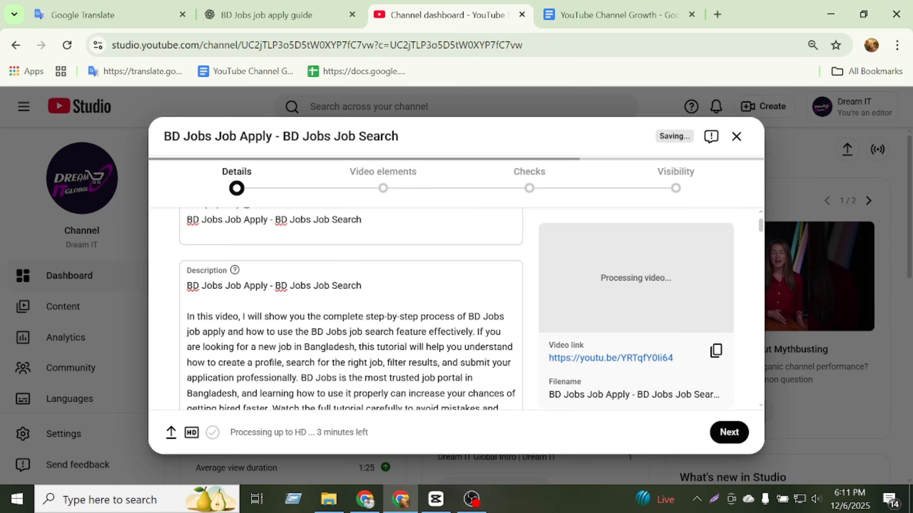
scroll(351, 309, down, 5)
drag(274, 306, 186, 213)
scroll(340, 343, down, 7)
scroll(310, 332, down, 10)
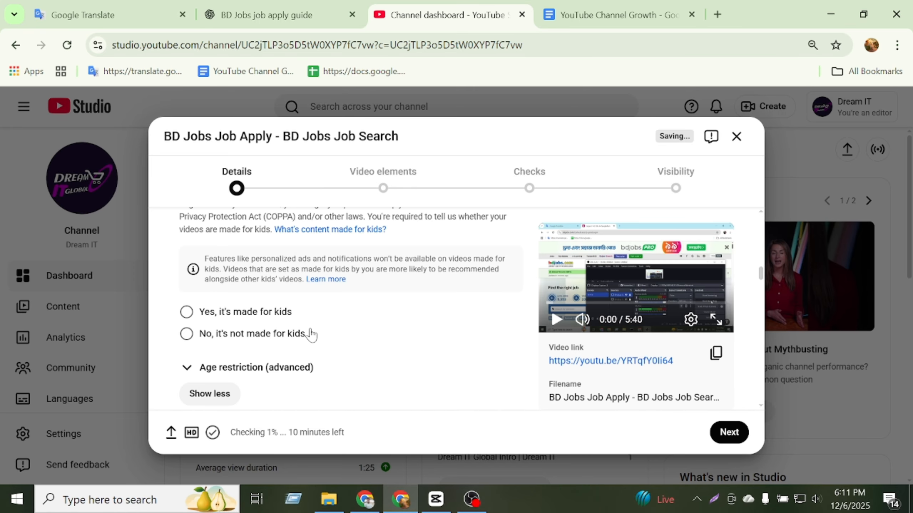
scroll(396, 368, down, 10)
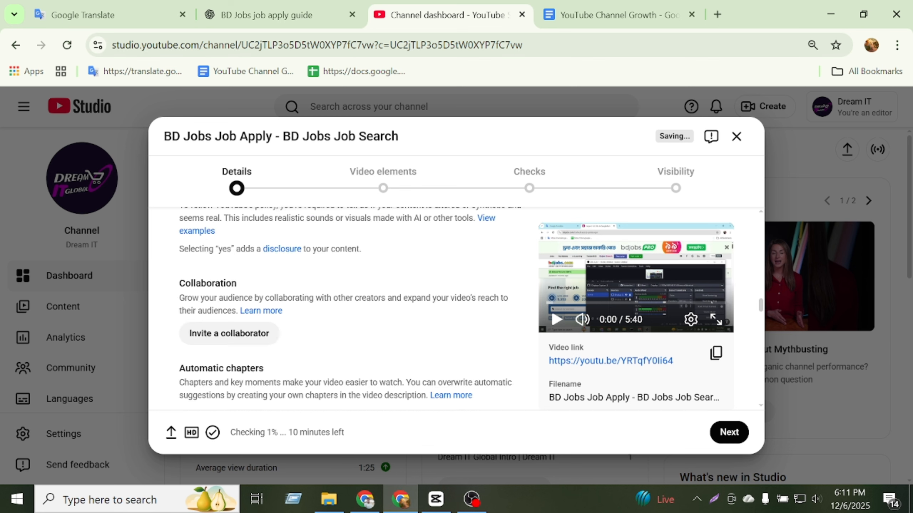
scroll(391, 374, down, 4)
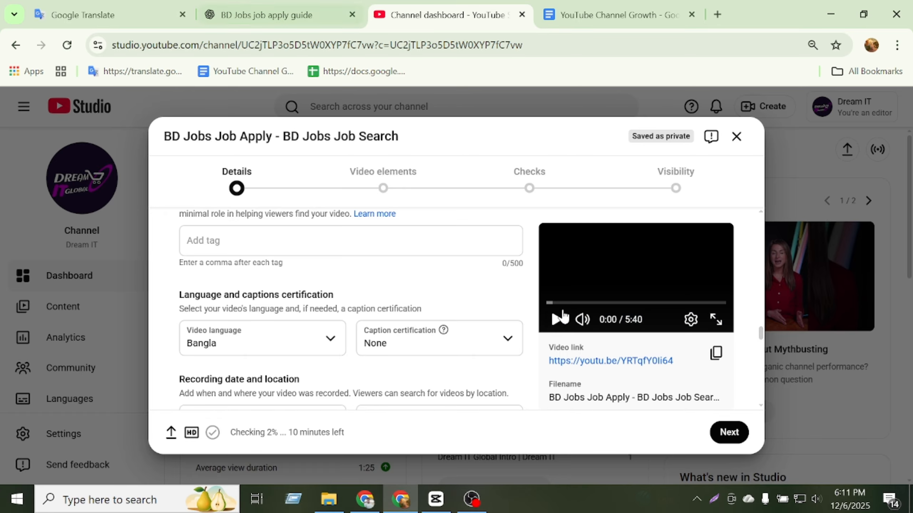
Step: Copy the tags from the ChatGPT response into the YouTube video's tags field, keeping Bangla as the video language
click(283, 8)
scroll(463, 344, down, 3)
drag(735, 287, 270, 265)
click(398, 6)
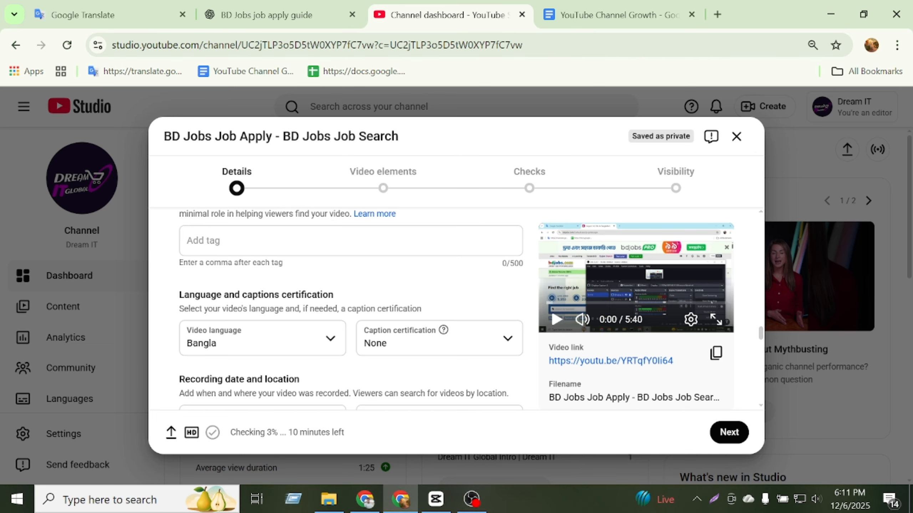
click(322, 236)
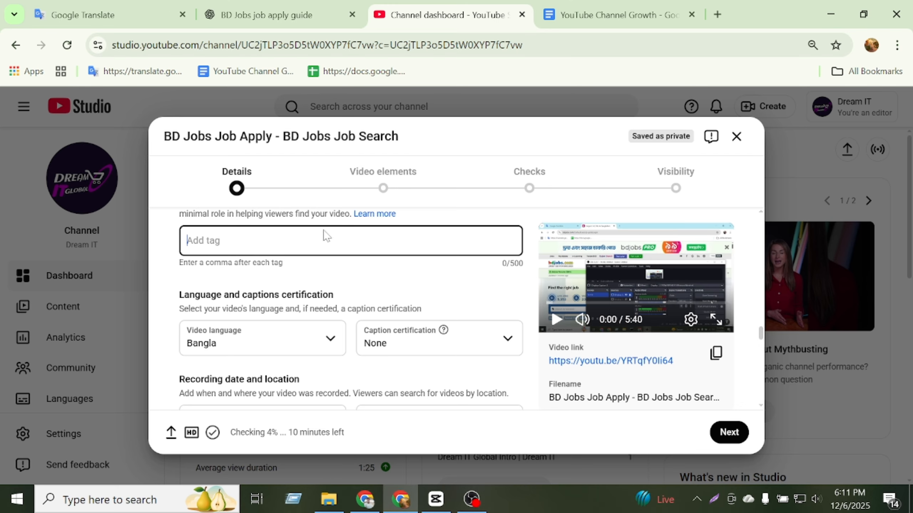
key(ctrl+v)
scroll(436, 361, down, 2)
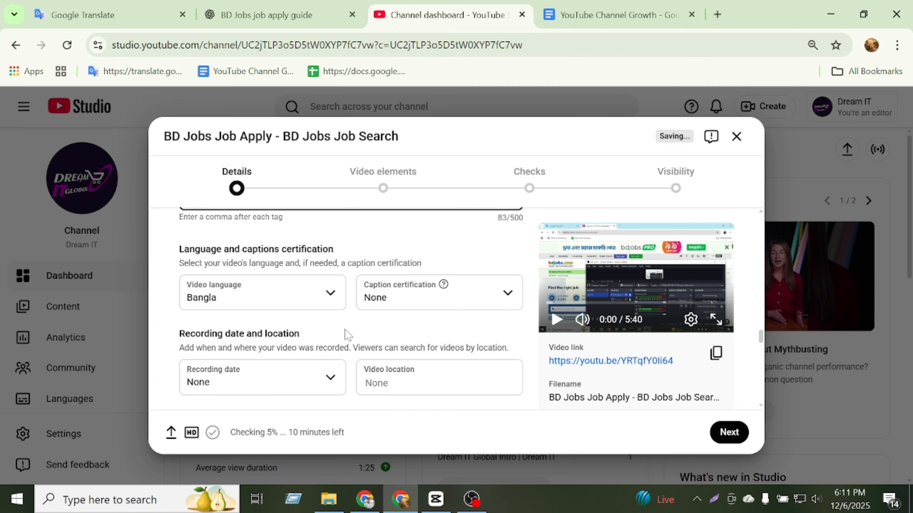
click(284, 288)
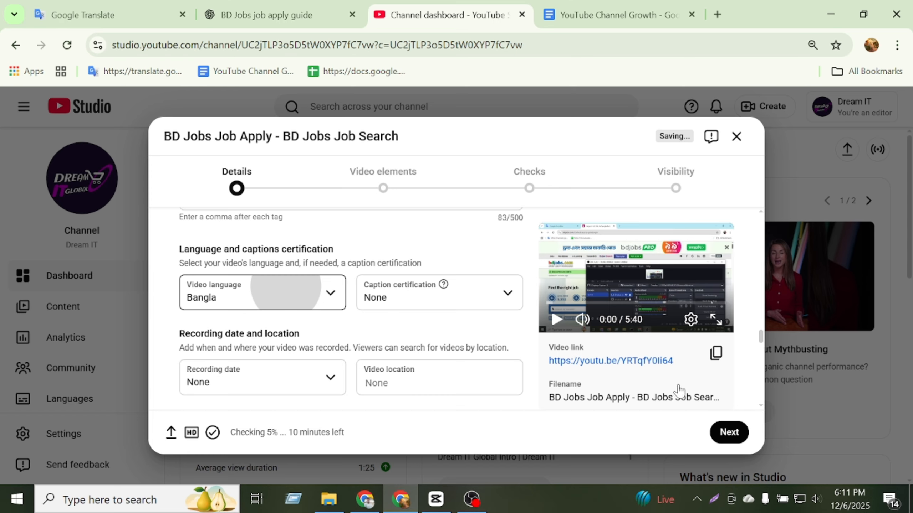
Step: Play the uploaded video's preview with the system volume at 85 to check its sound, and pause it
click(559, 325)
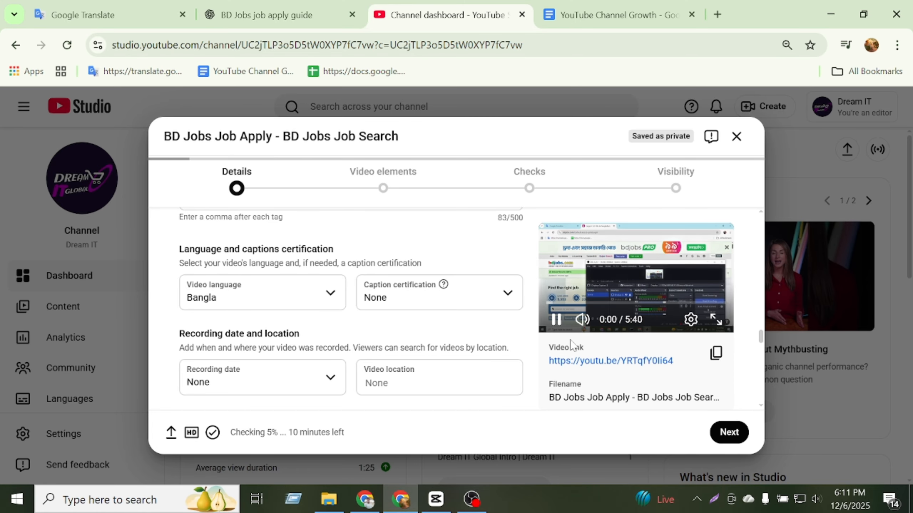
click(576, 303)
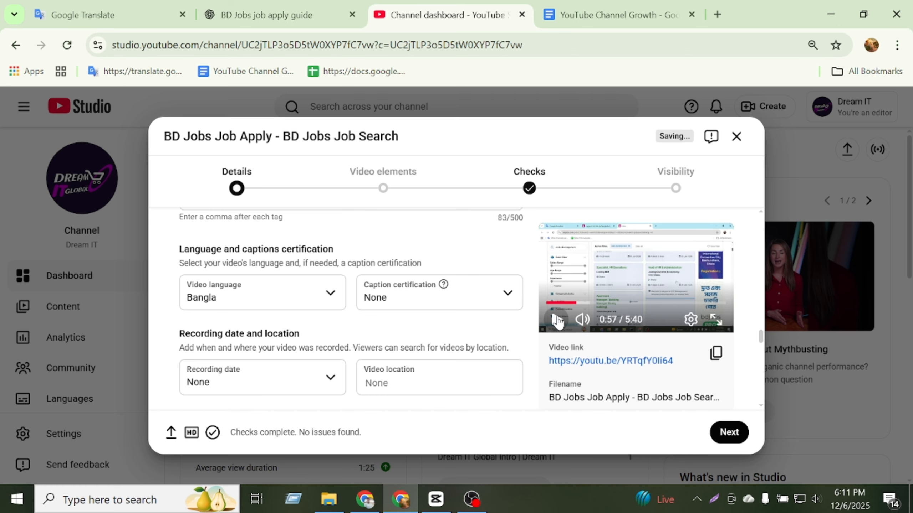
click(557, 319)
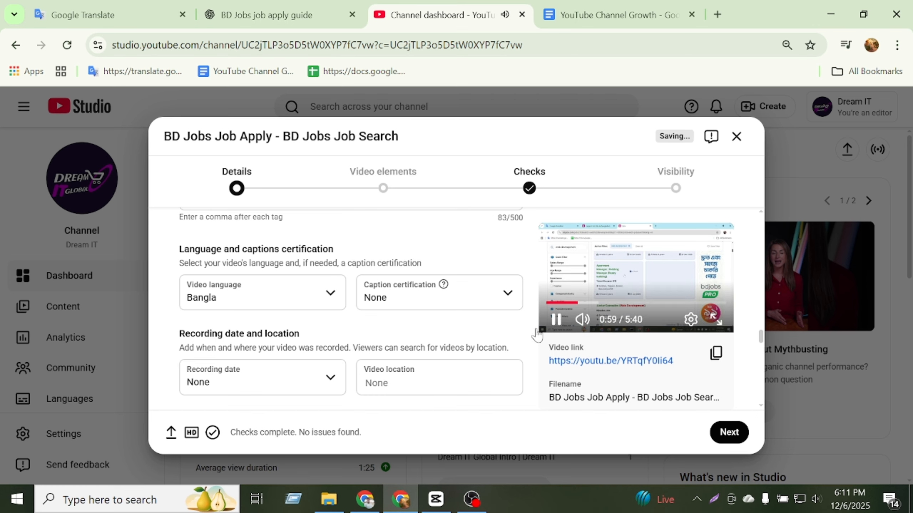
click(815, 501)
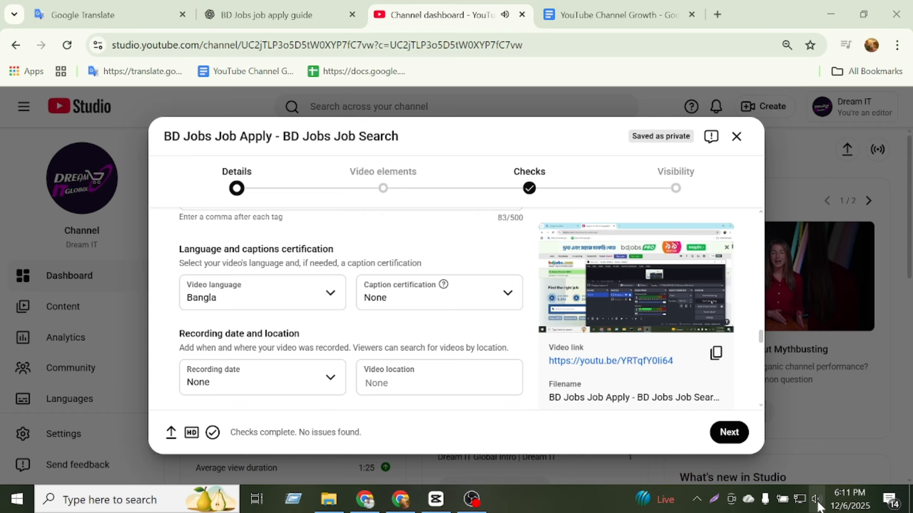
click(841, 465)
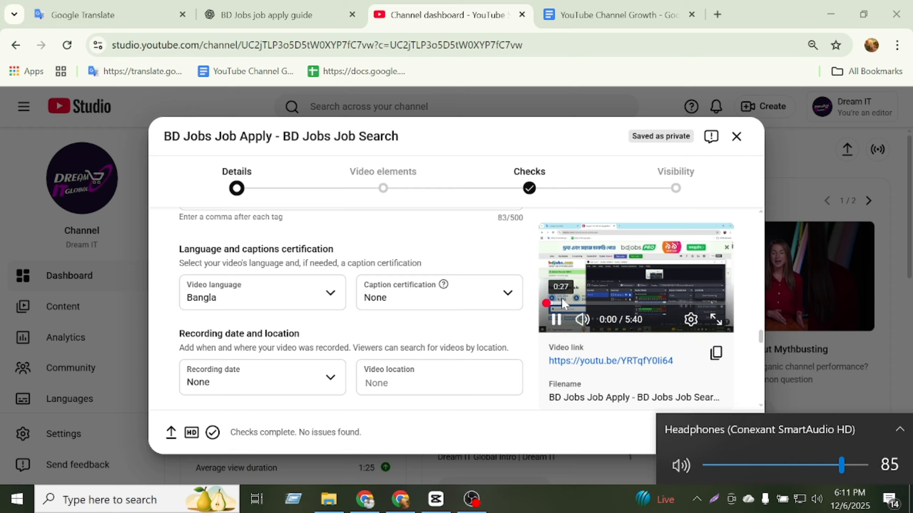
click(556, 321)
click(556, 321)
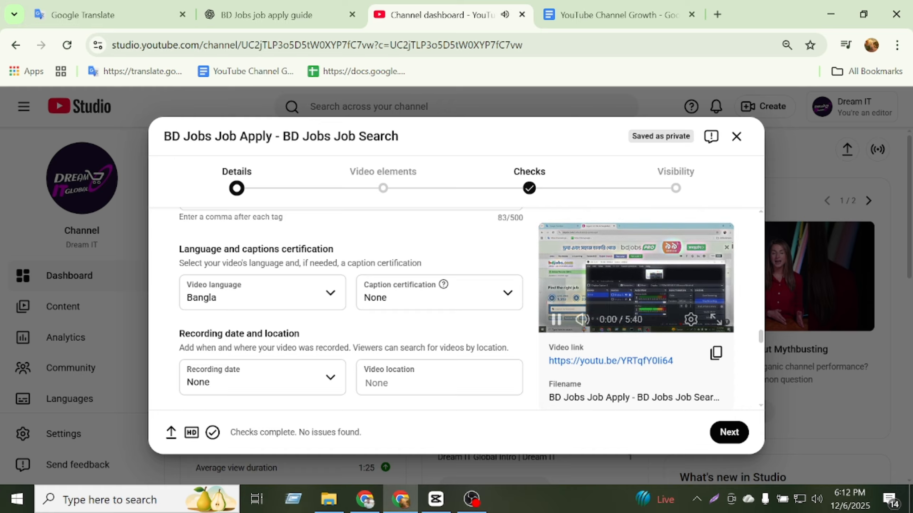
click(558, 320)
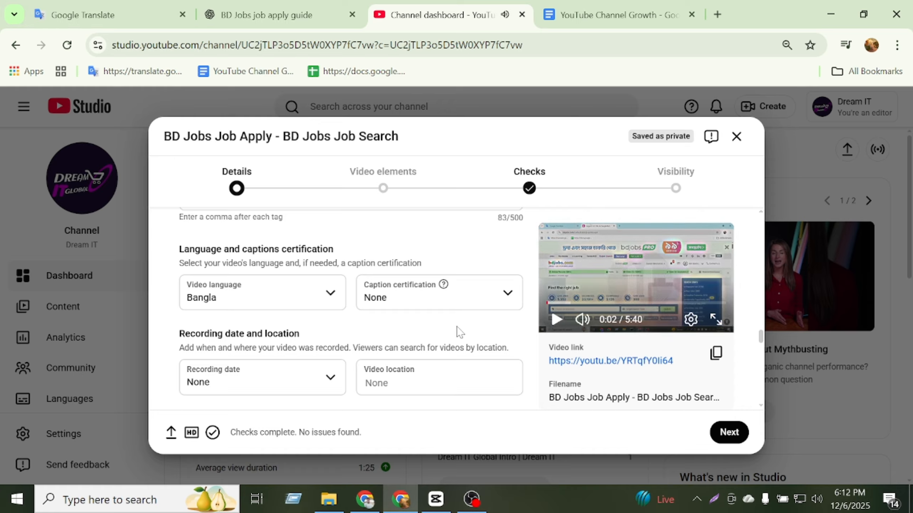
Step: Review the remaining video detail settings and mark the video as not made for kids
scroll(346, 357, down, 10)
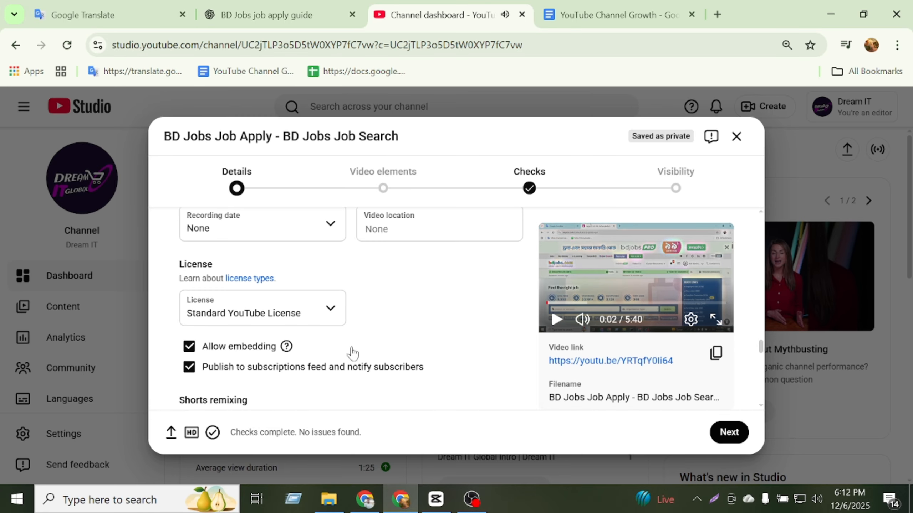
scroll(270, 326, up, 2)
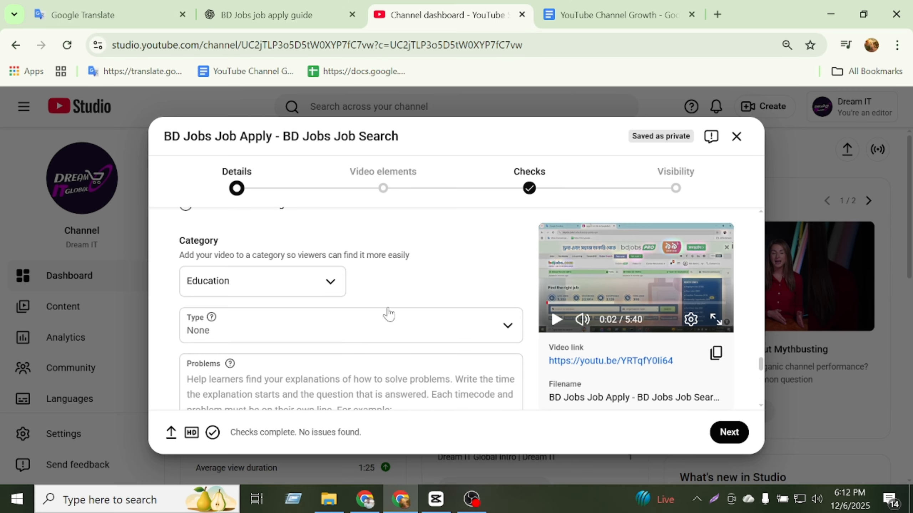
scroll(388, 315, down, 10)
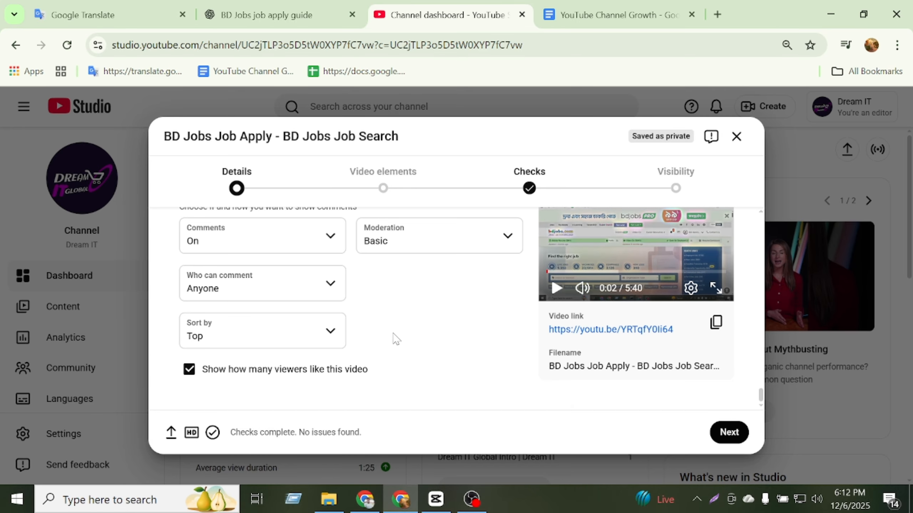
scroll(388, 350, up, 20)
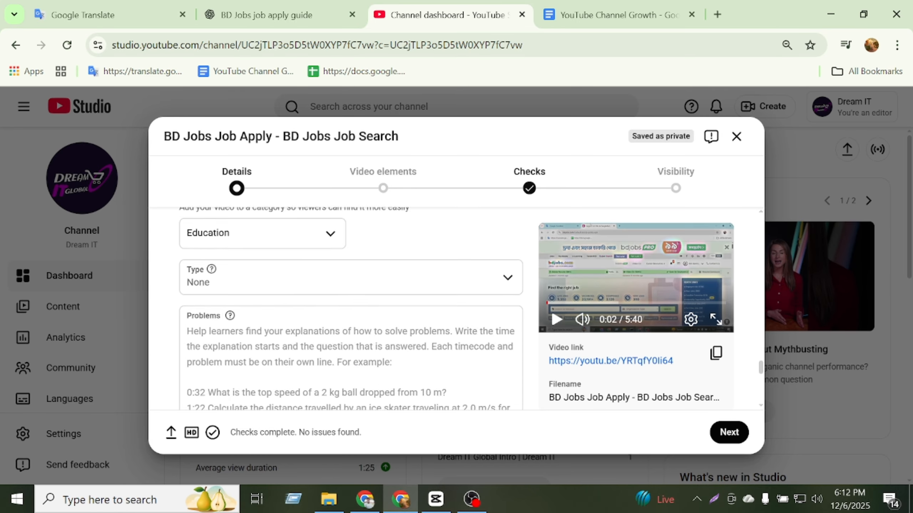
click(740, 441)
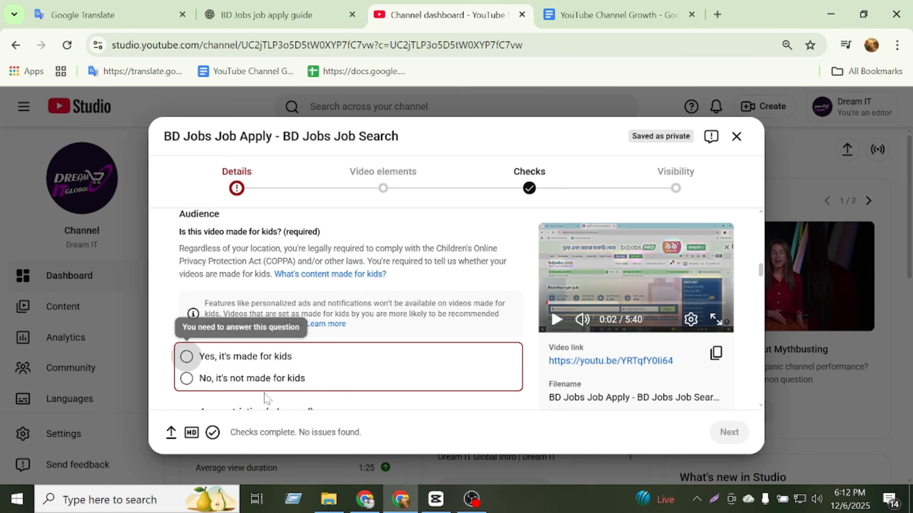
click(254, 388)
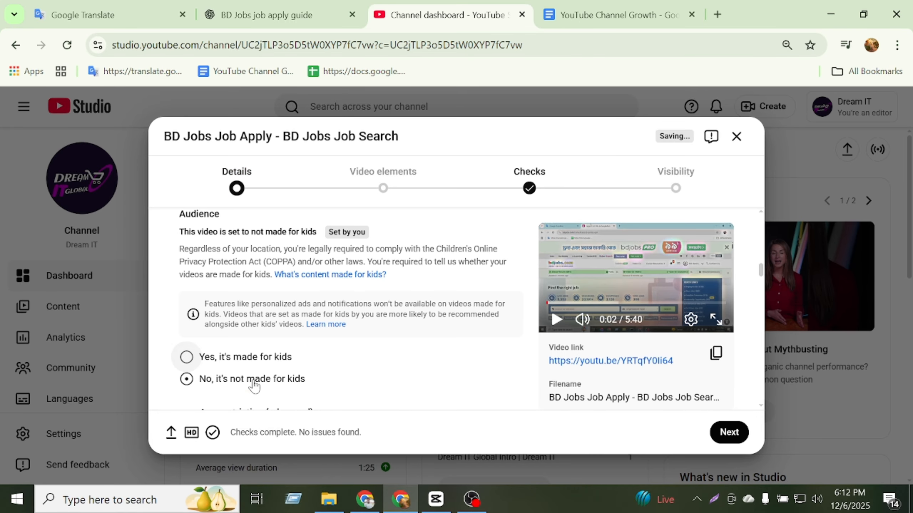
scroll(369, 367, down, 5)
scroll(372, 372, down, 15)
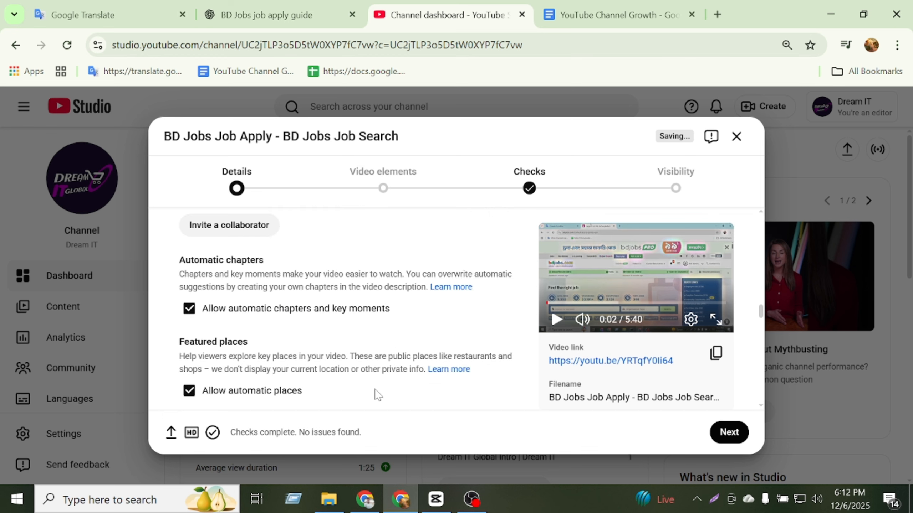
Step: Publish the video with Public visibility, without adding subtitles, an end screen or cards
click(730, 435)
scroll(521, 294, down, 3)
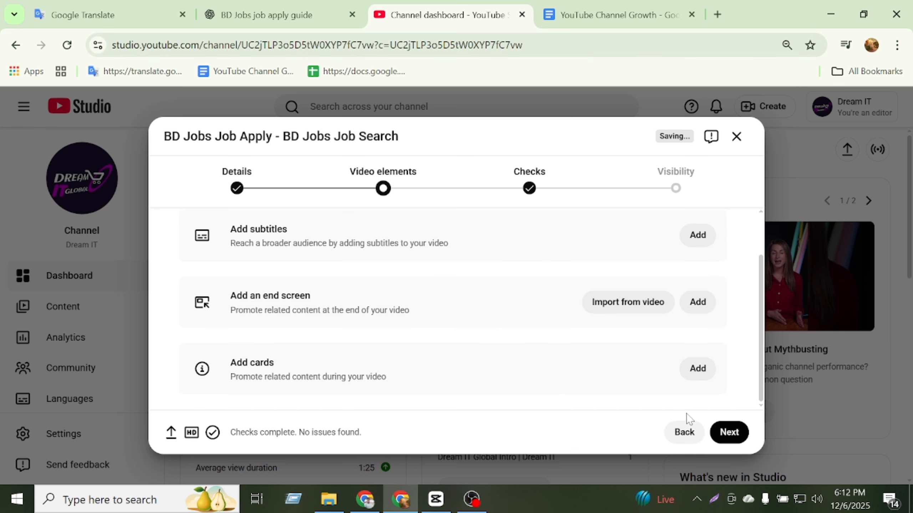
click(730, 432)
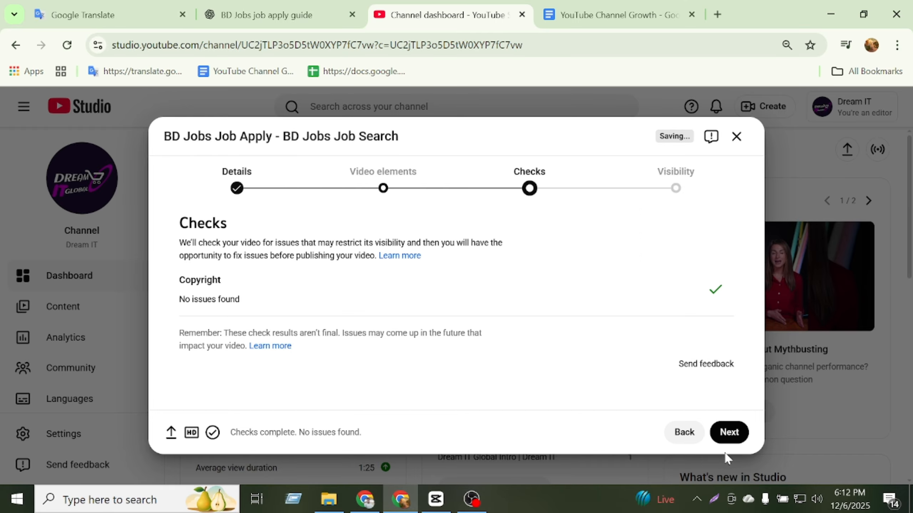
click(728, 432)
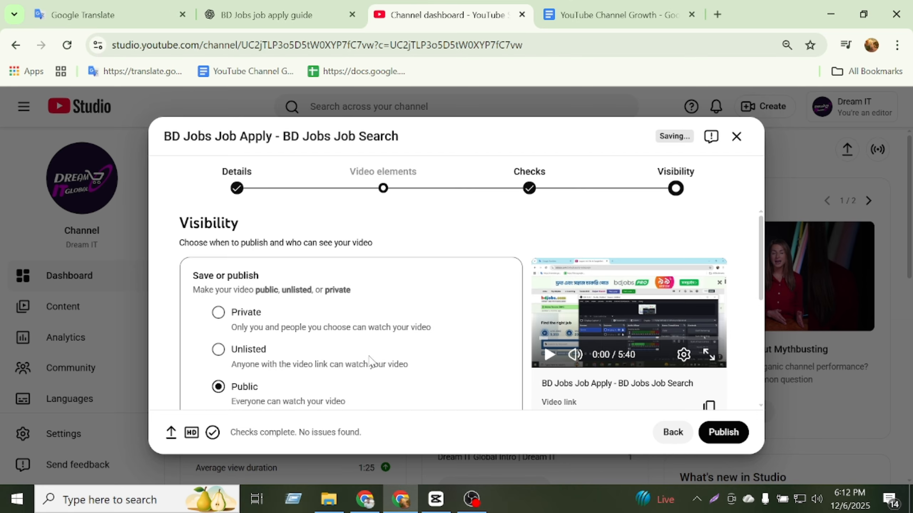
scroll(370, 361, down, 5)
click(723, 432)
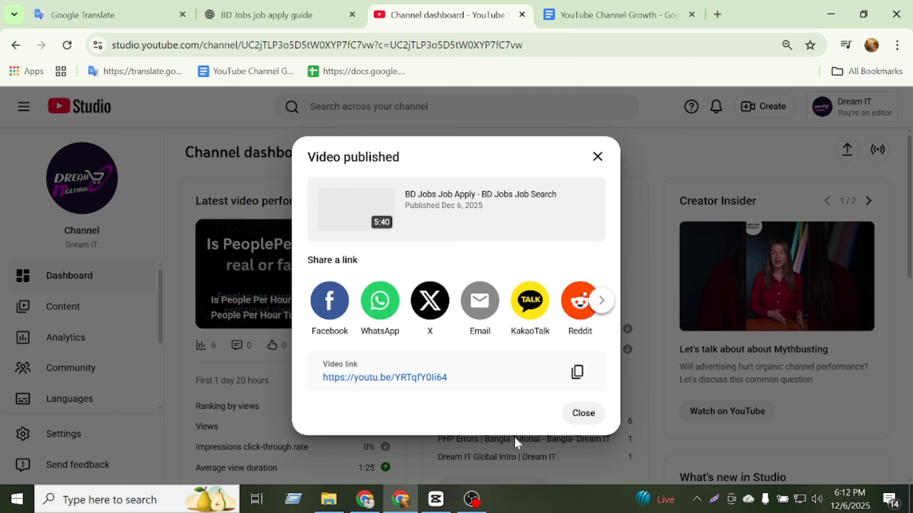
Step: Copy the published video's link, close the sharing dialog and open the channel's content list
click(577, 373)
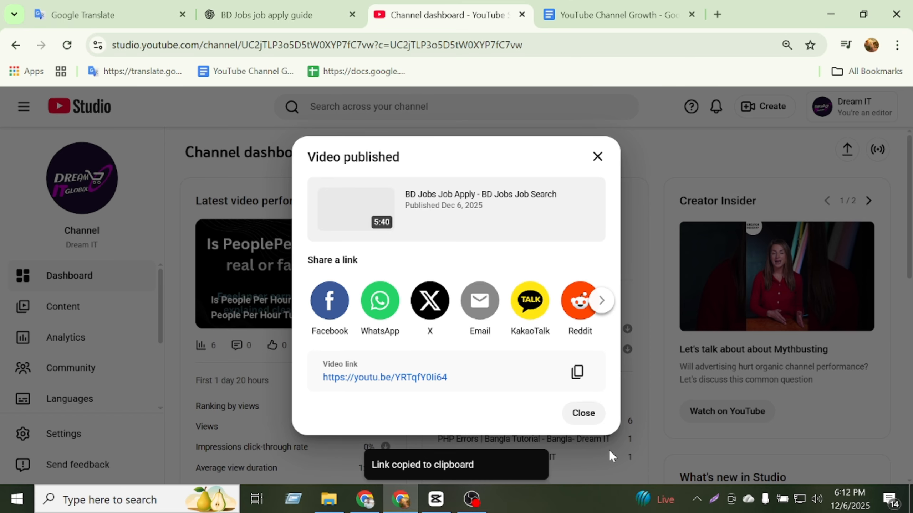
click(583, 414)
click(68, 319)
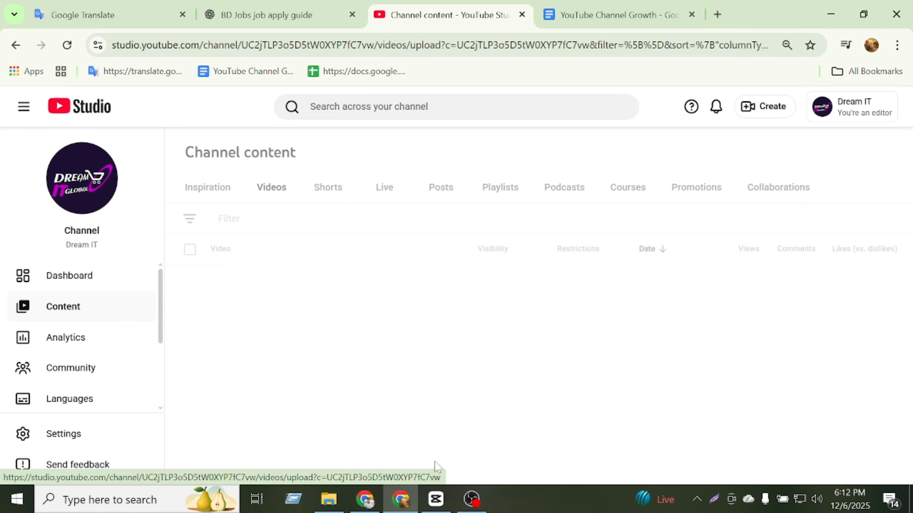
click(471, 499)
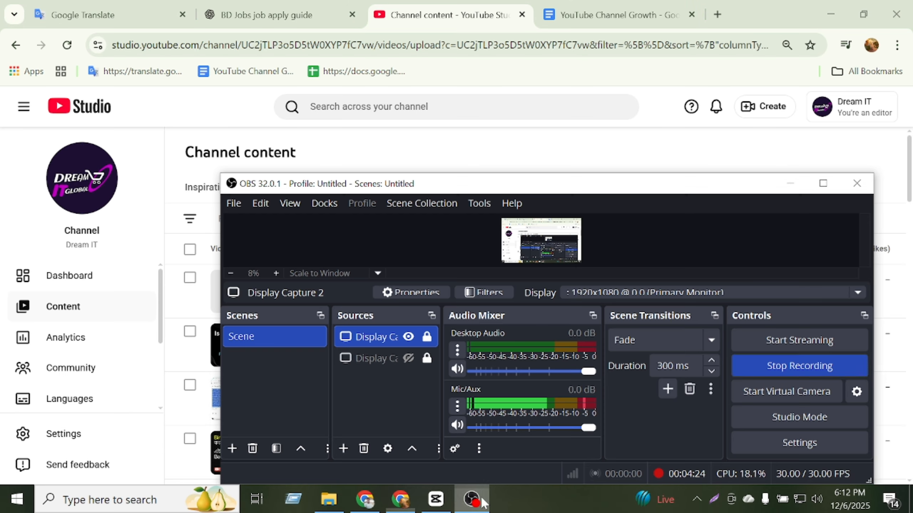